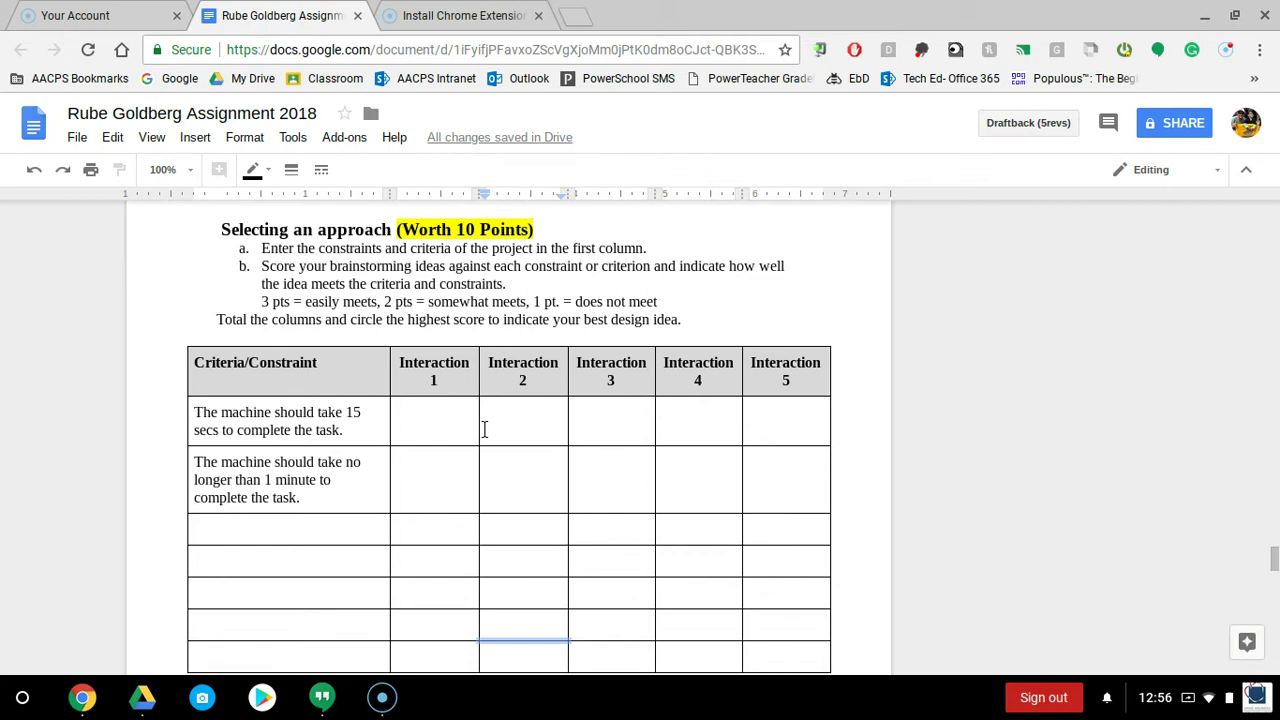
- Select the 'Must include at least 4 simple machines' constraint text in the assignment
left_click(337, 371)
scroll(335, 373, "up", 10)
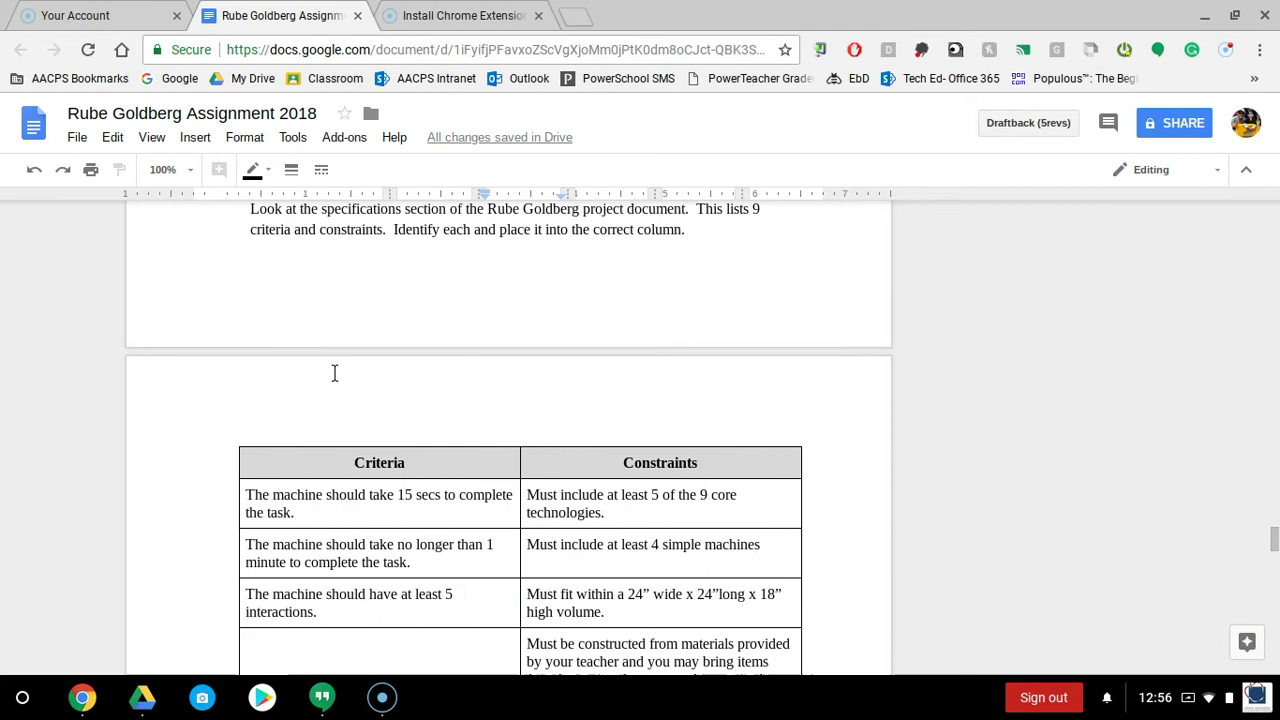
scroll(335, 373, "up", 10)
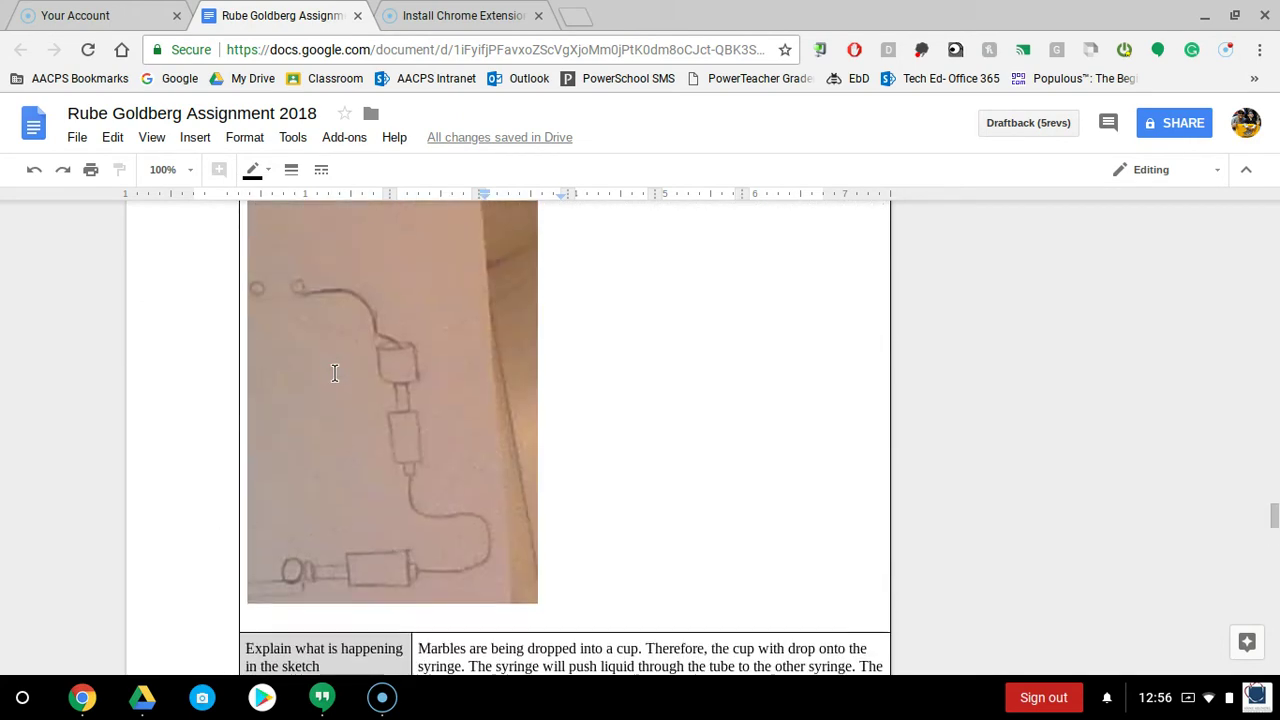
scroll(335, 373, "up", 12)
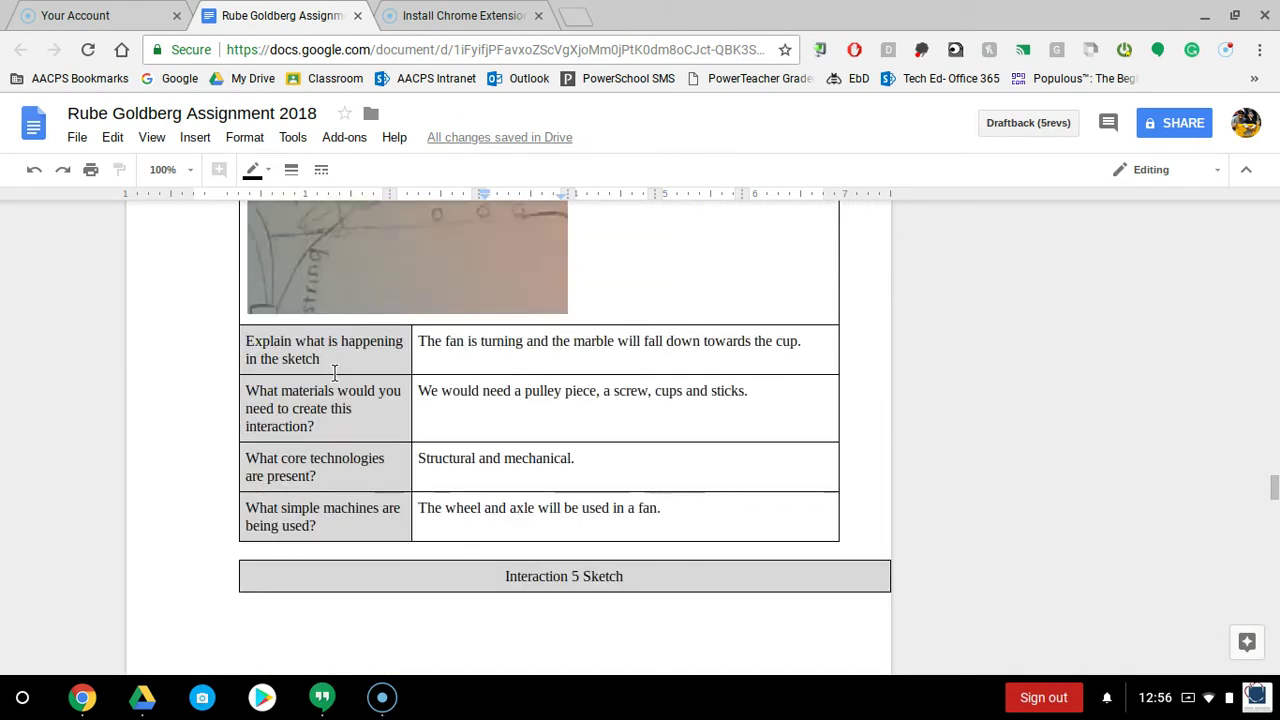
scroll(335, 373, "up", 12)
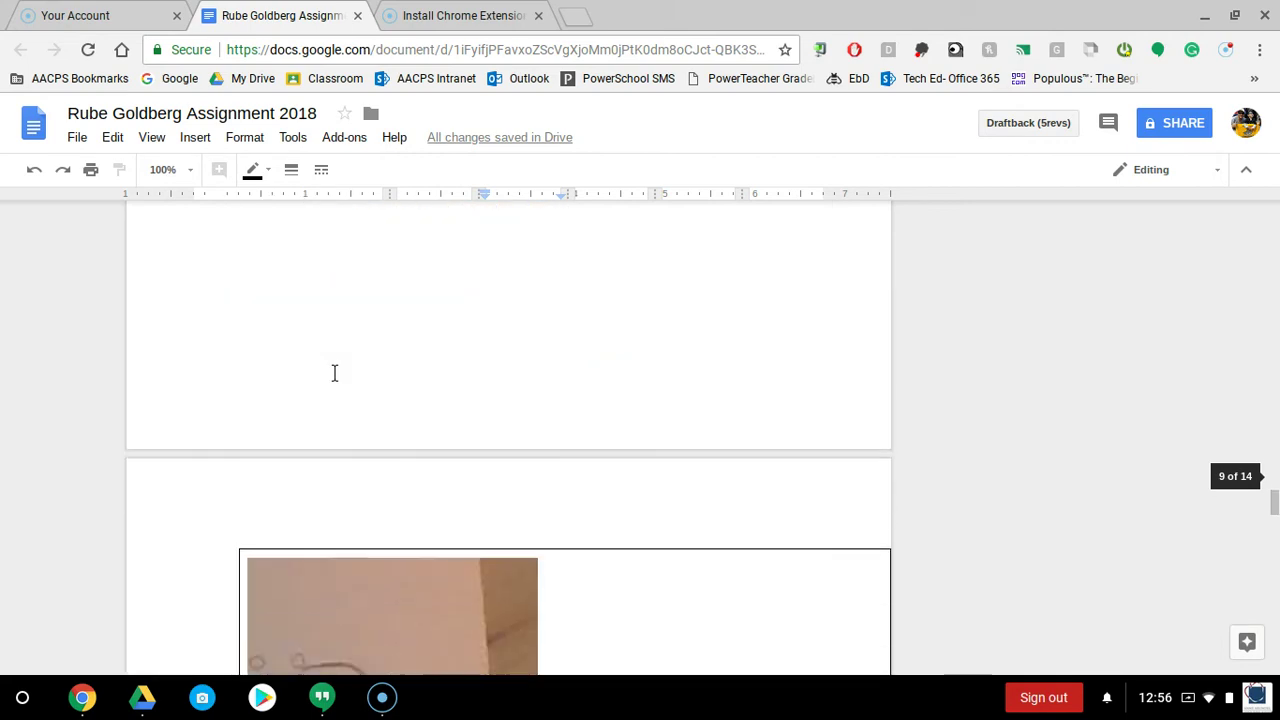
scroll(335, 373, "down", 12)
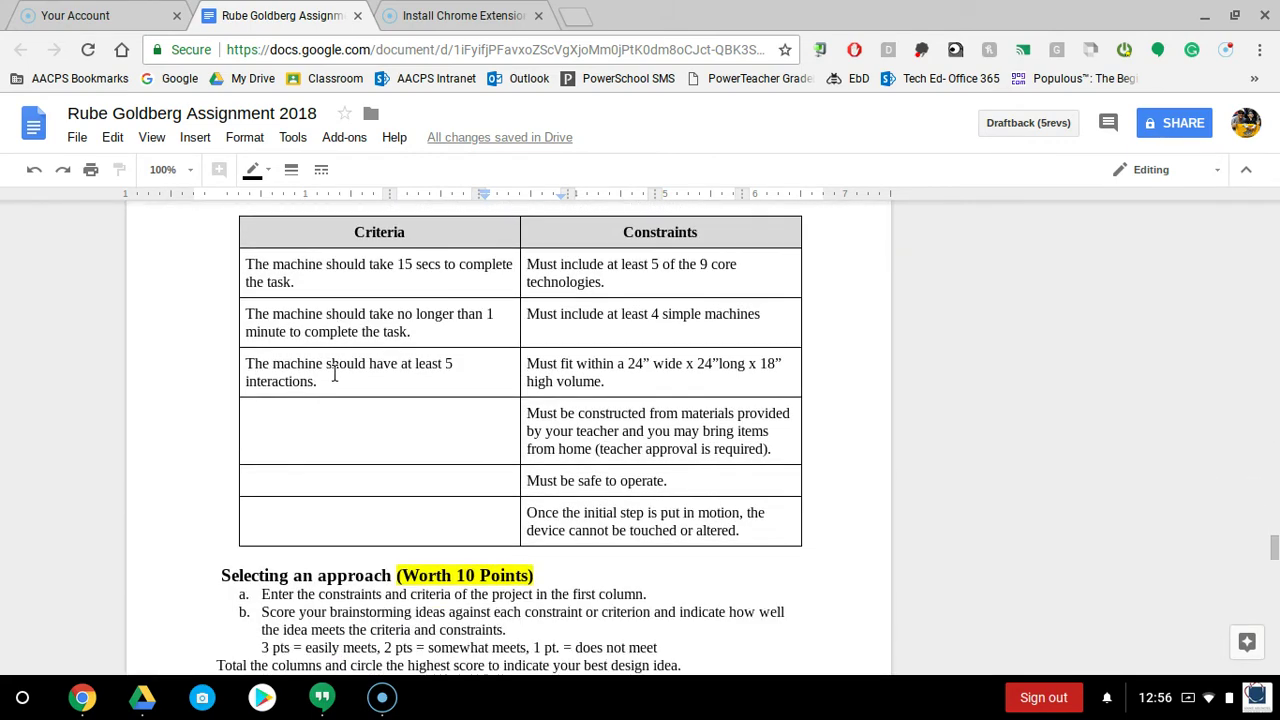
scroll(335, 373, "down", 3)
left_click(432, 430)
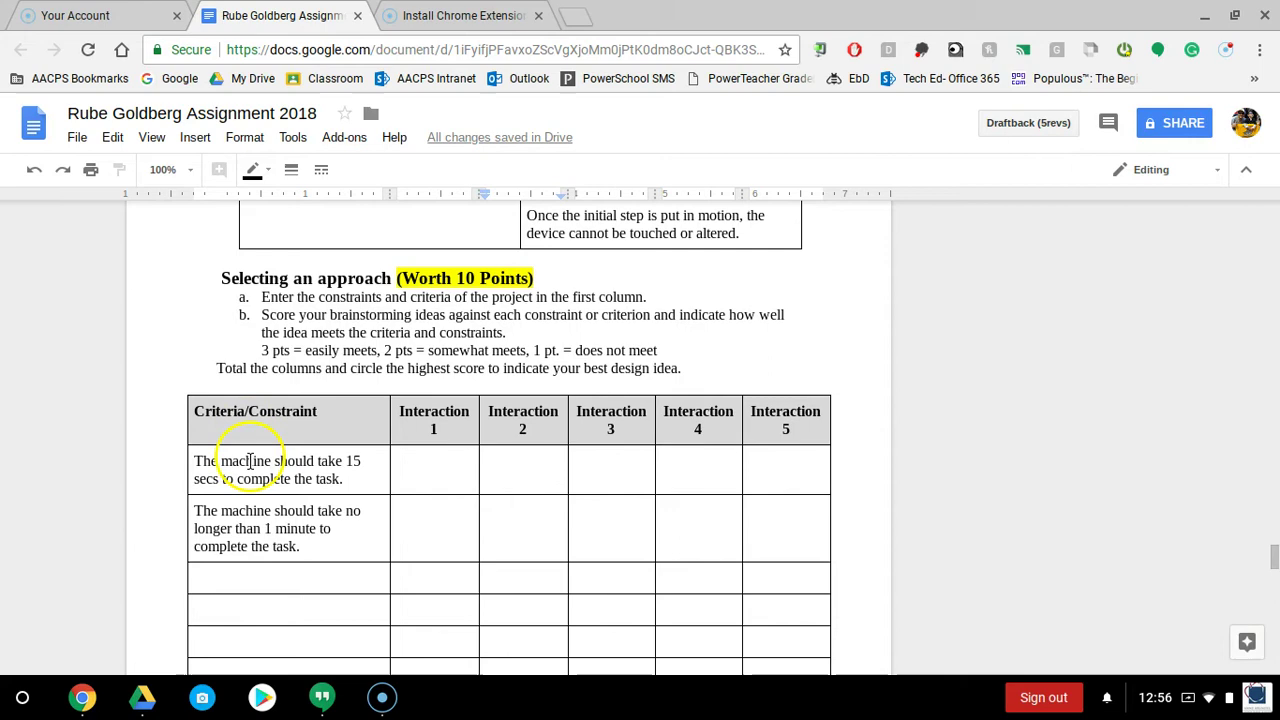
scroll(250, 490, "up", 3)
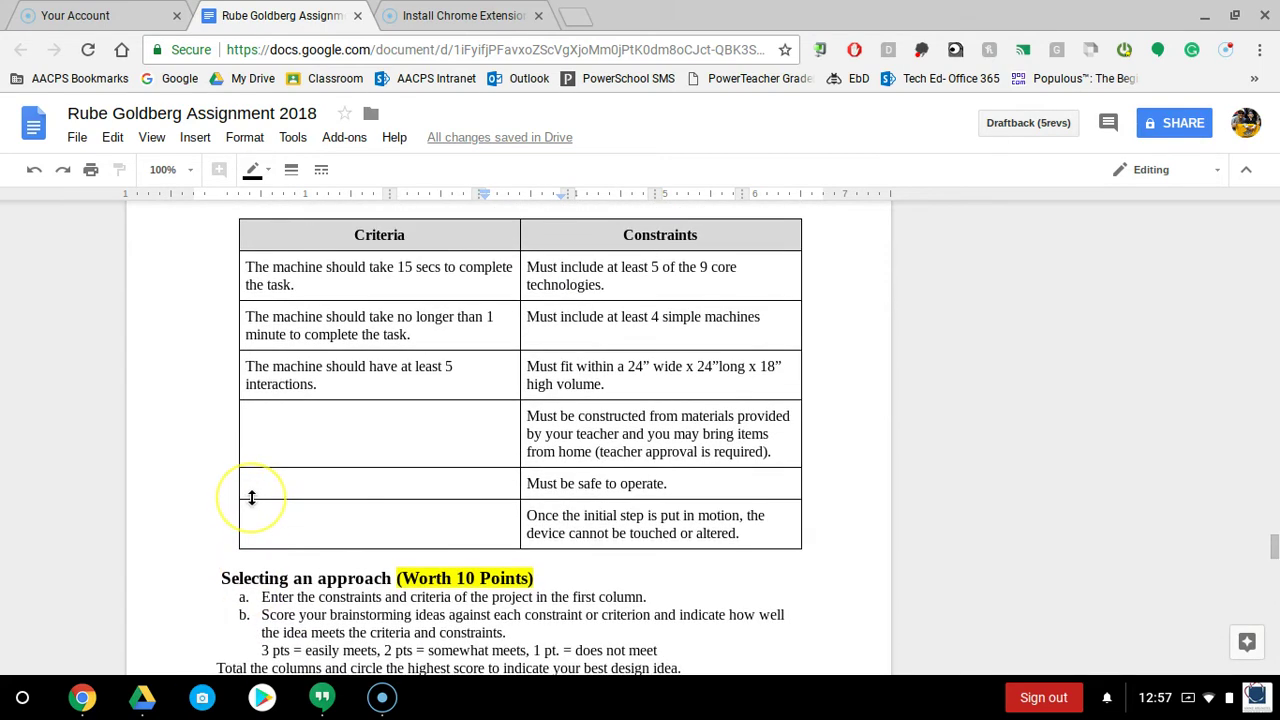
left_click(766, 321)
left_click_drag(766, 321, 524, 303)
key("ctrl+c")
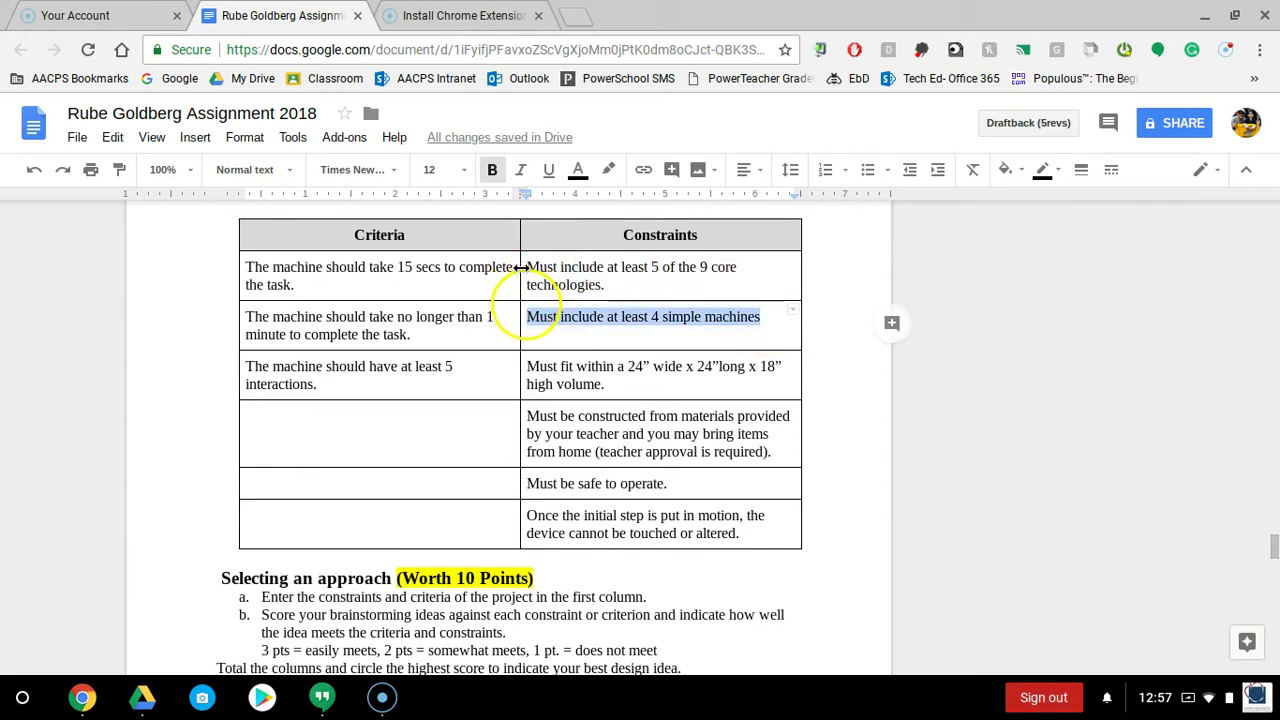
- Paste the simple-machines constraint into the matrix's third Criteria/Constraint cell
scroll(526, 305, "down", 5)
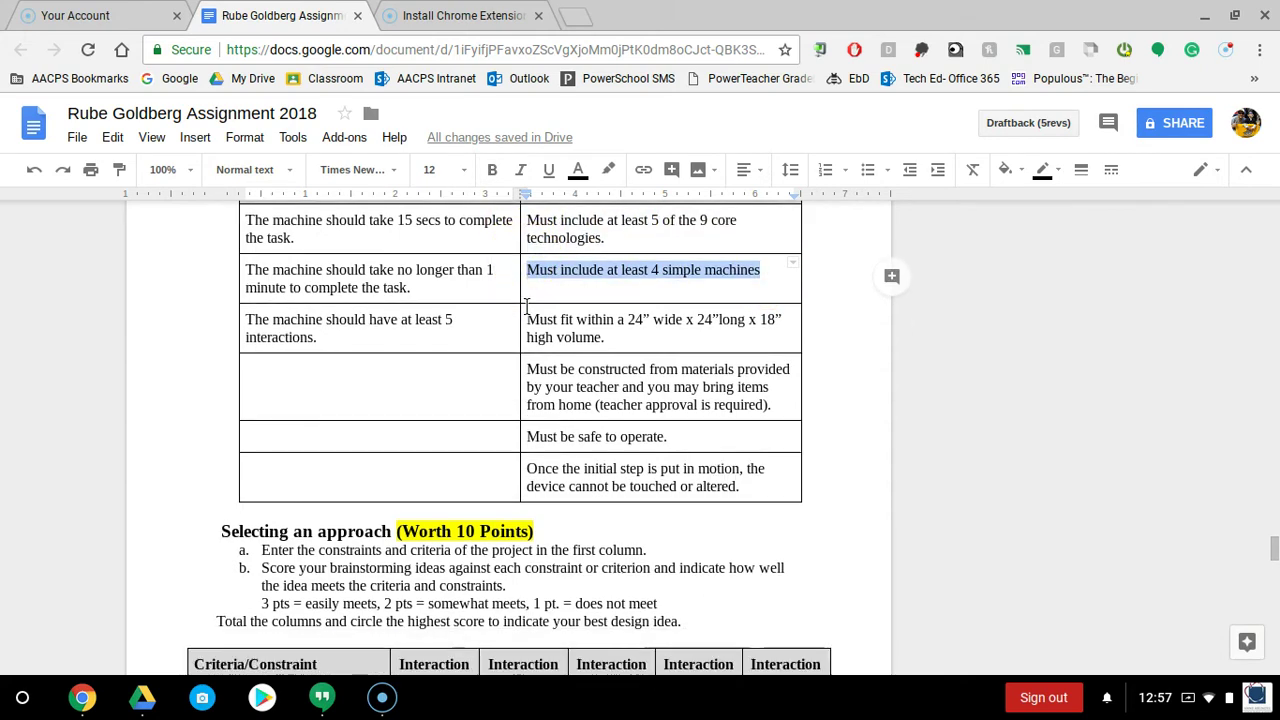
left_click(205, 438)
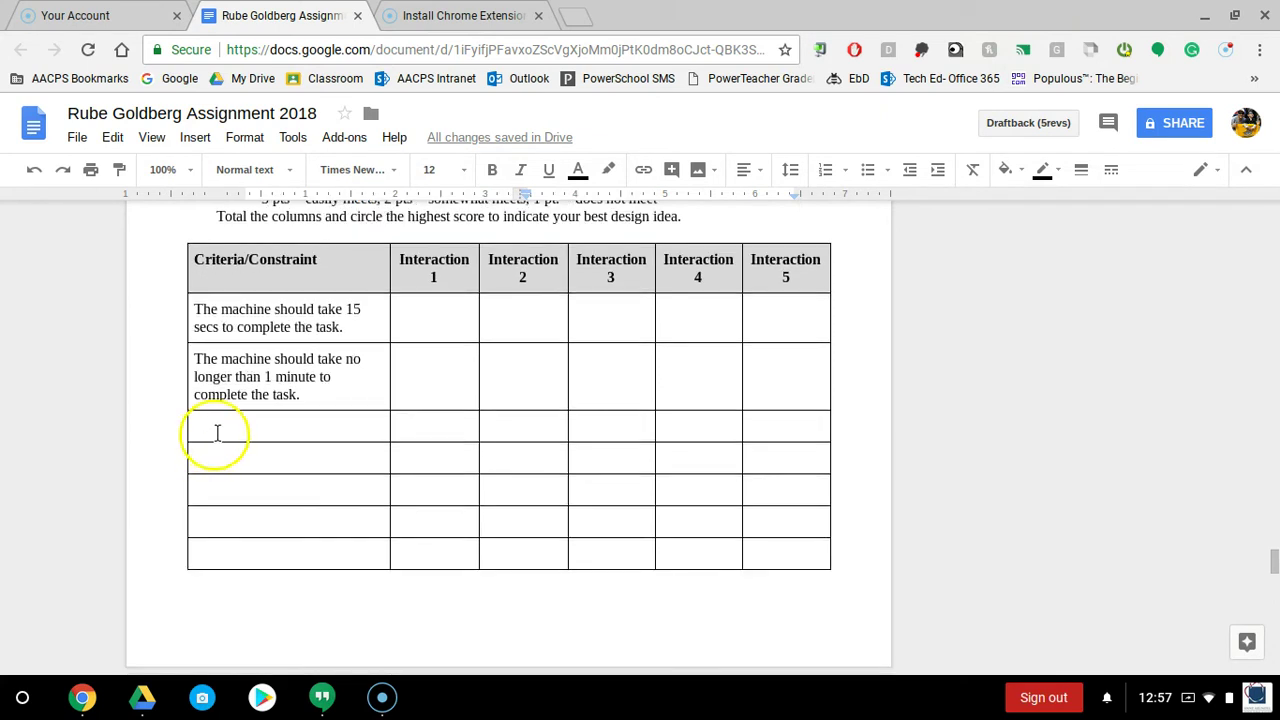
left_click(215, 431)
key("ctrl+v")
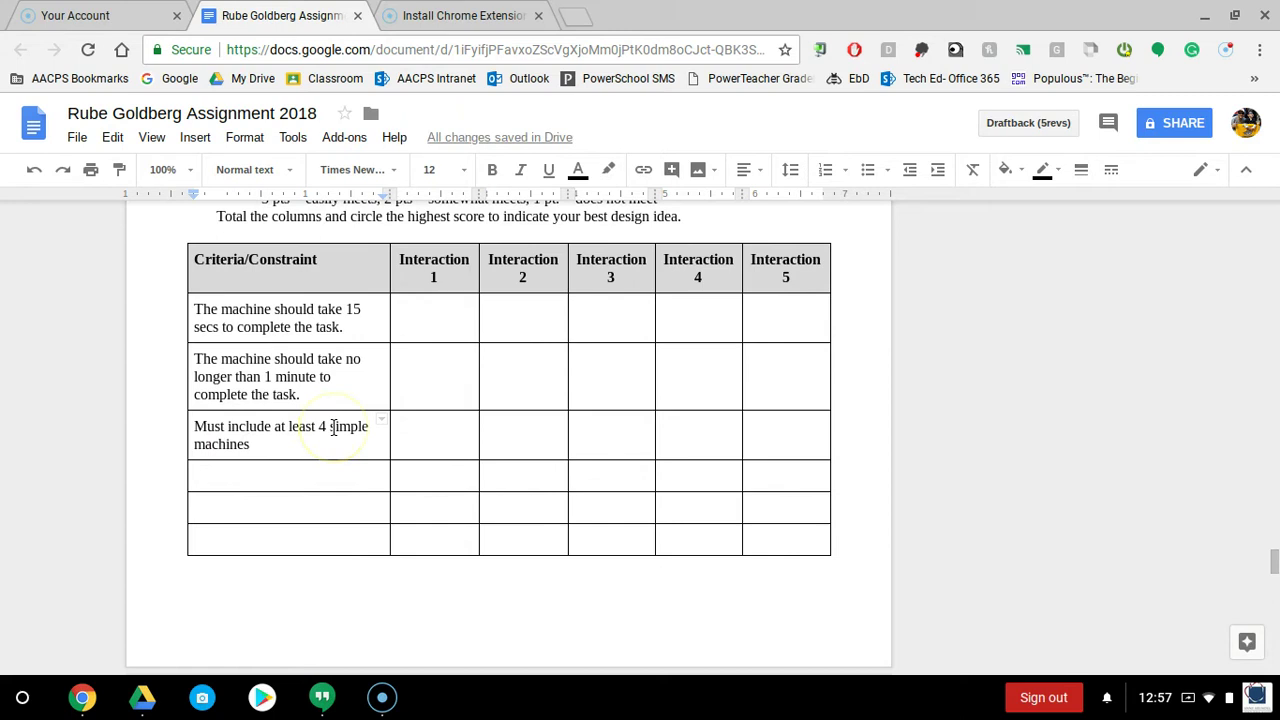
- Enter 'Any other goals that we can think of' as the fourth criterion, correcting the 'Anyh' typo
left_click(236, 470)
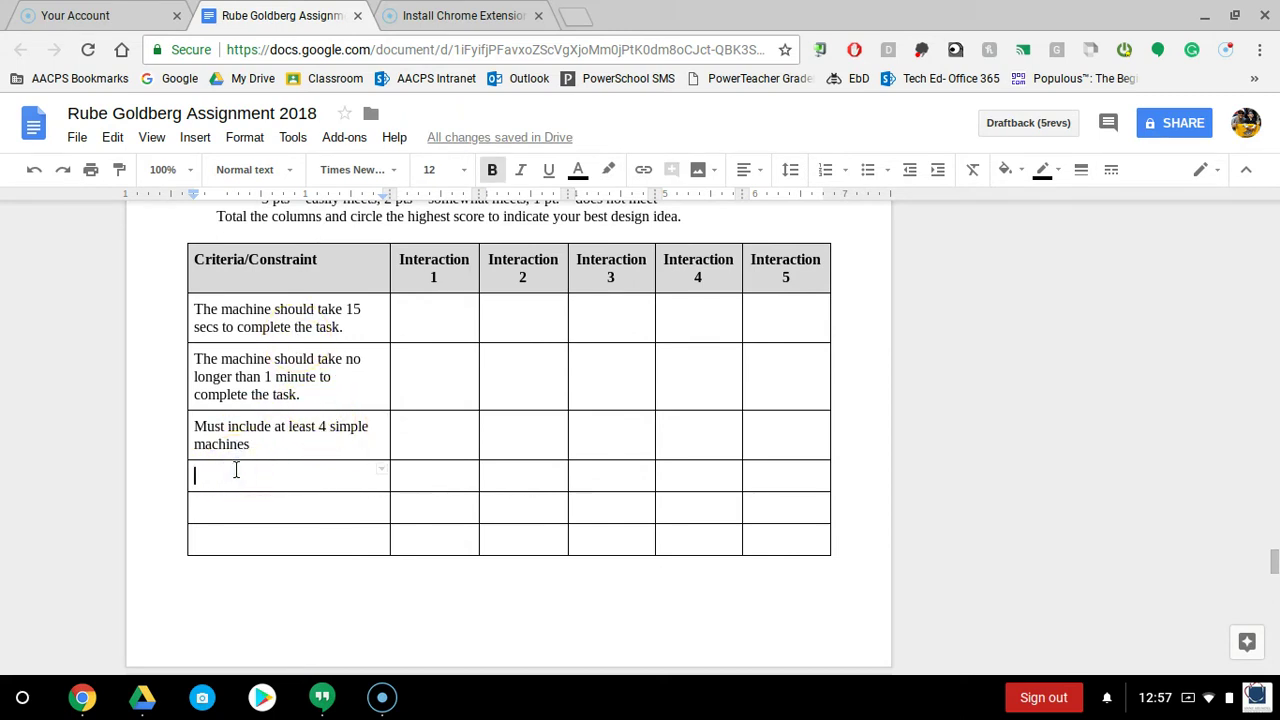
type("Anyh")
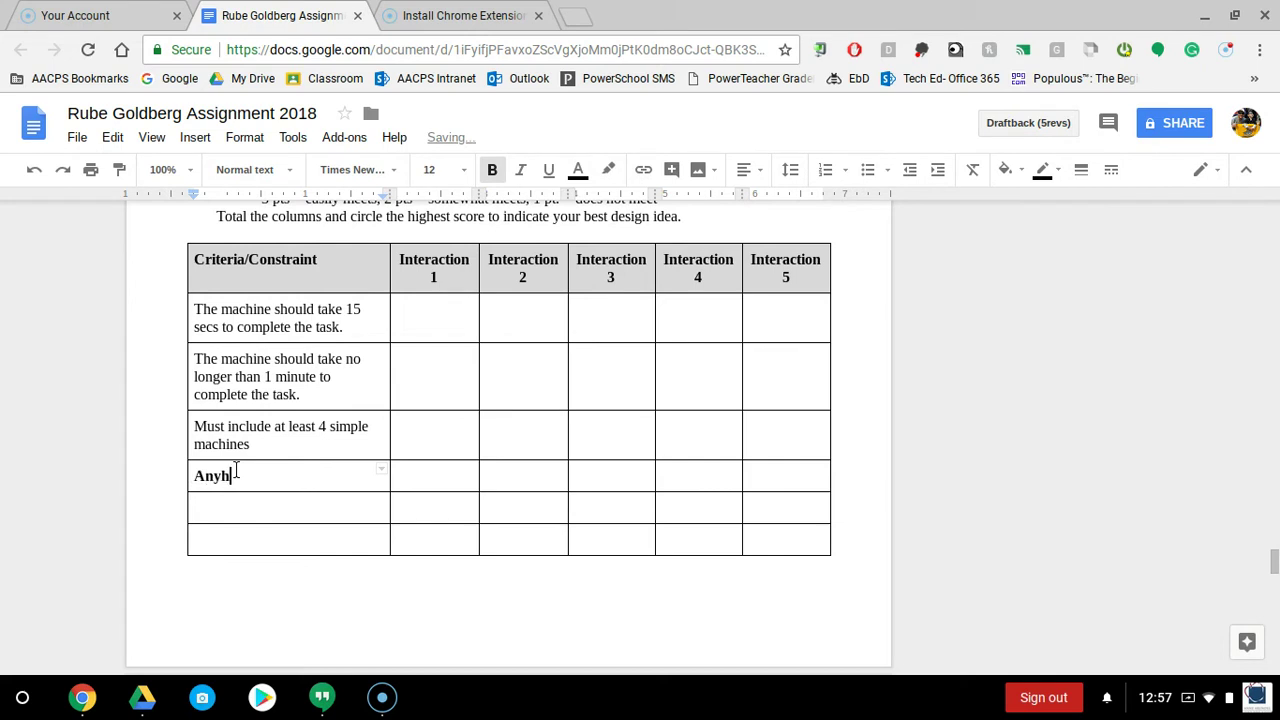
type(" other goals that")
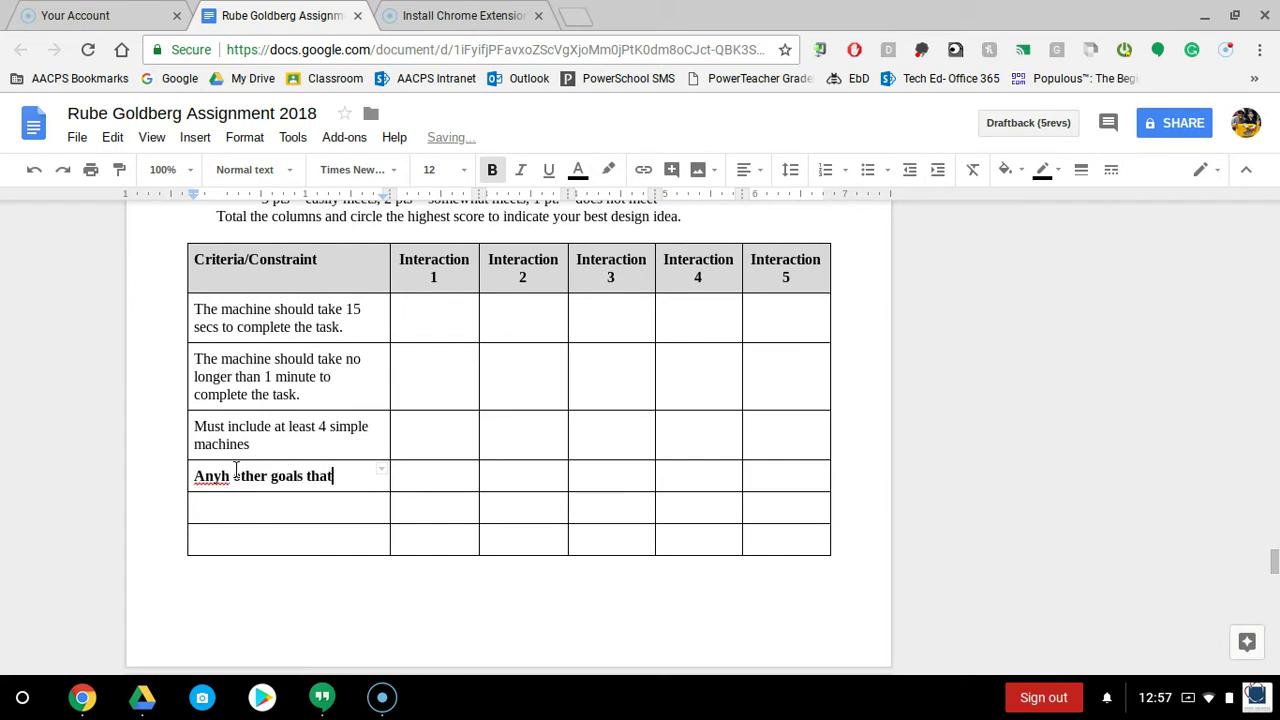
type(" we can think of")
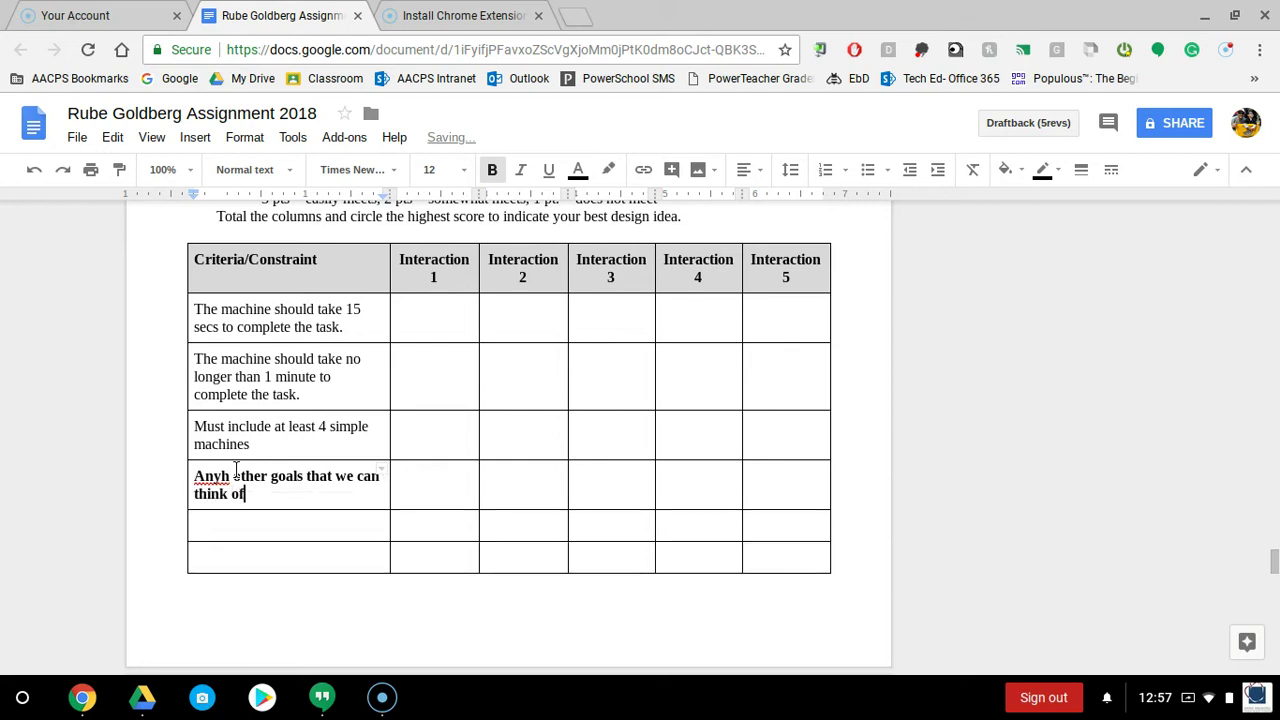
key("Up")
key("BackSpace")
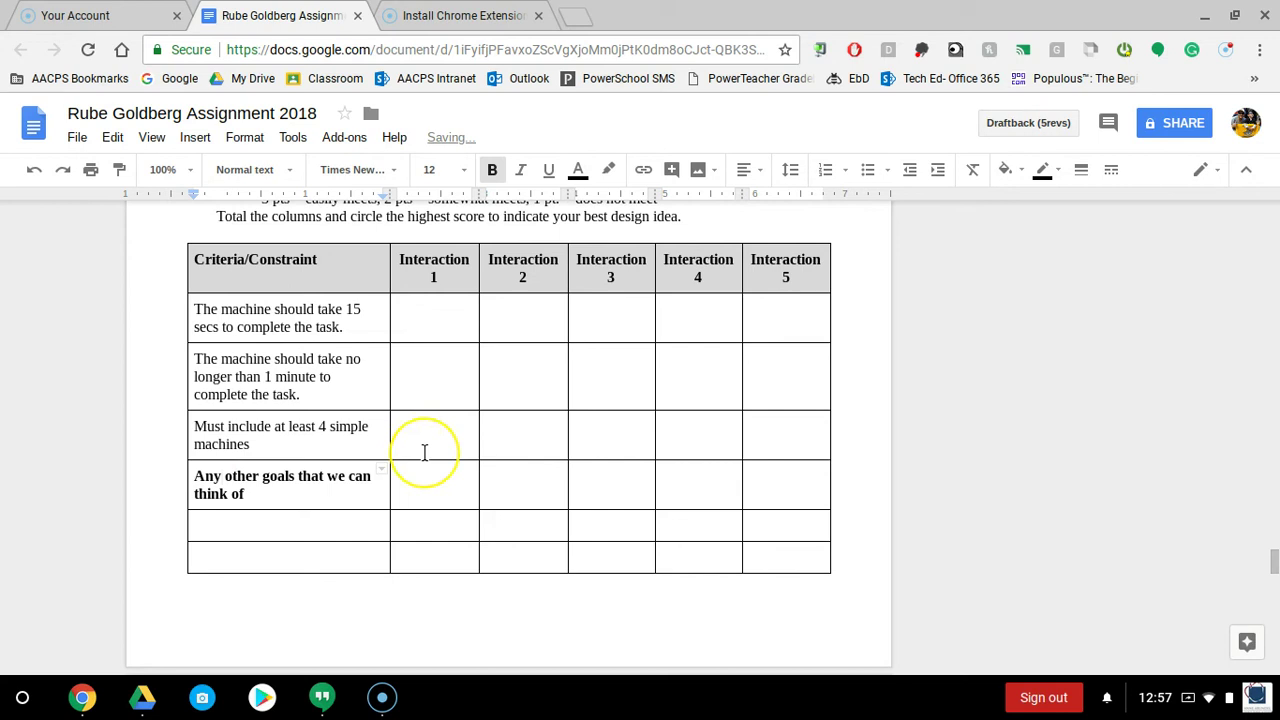
scroll(424, 452, "up", 3)
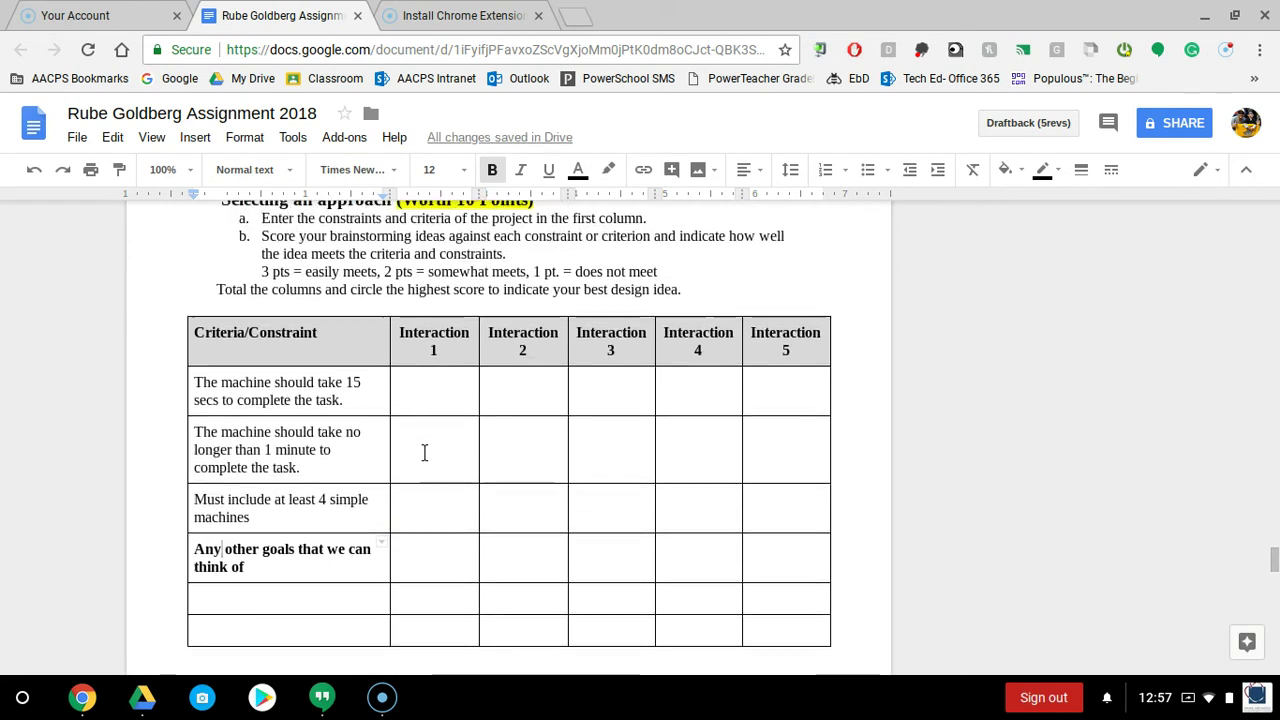
left_click(263, 330)
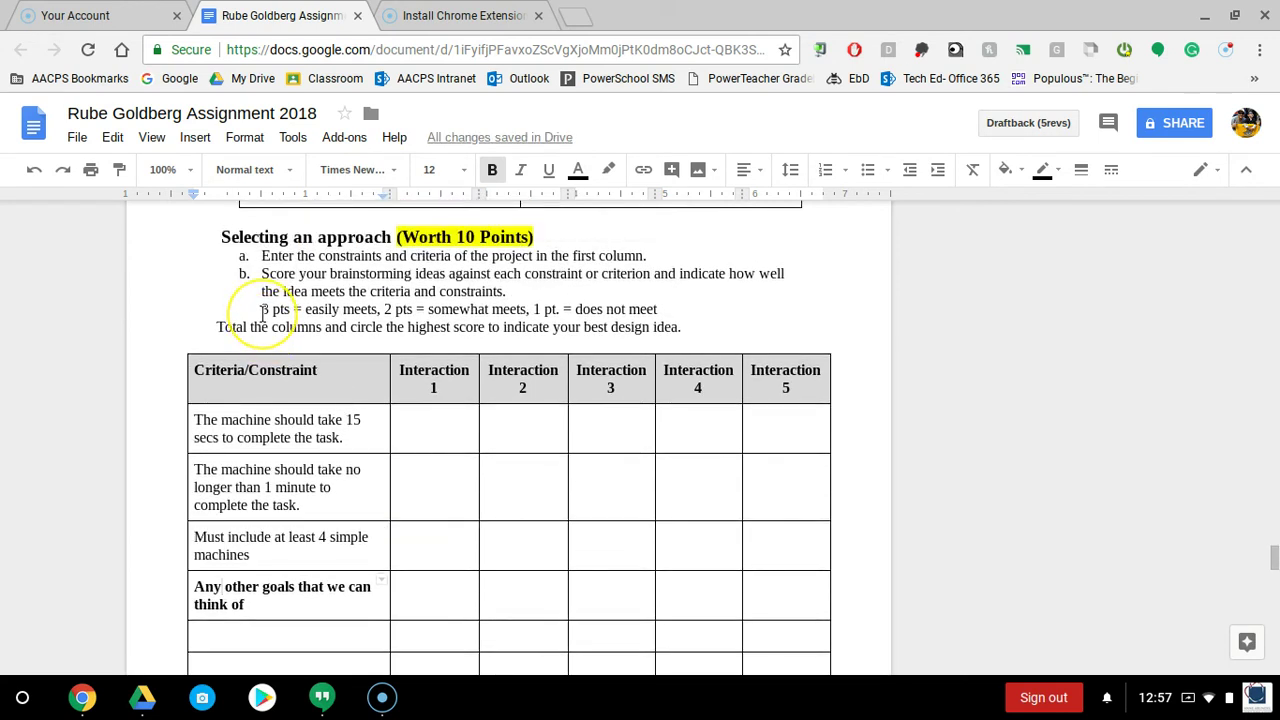
left_click_drag(263, 310, 604, 310)
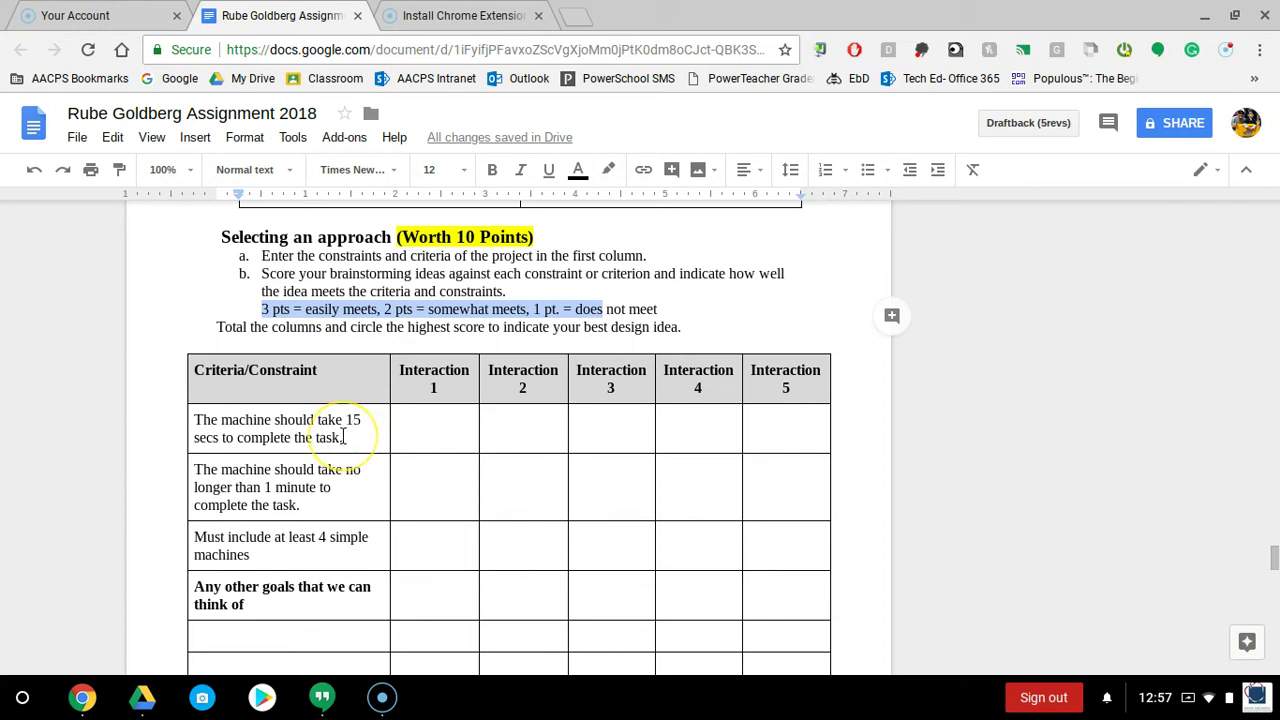
- Score the first criterion row across the interactions with 3, 1, 3, 2, 2
left_click(437, 437)
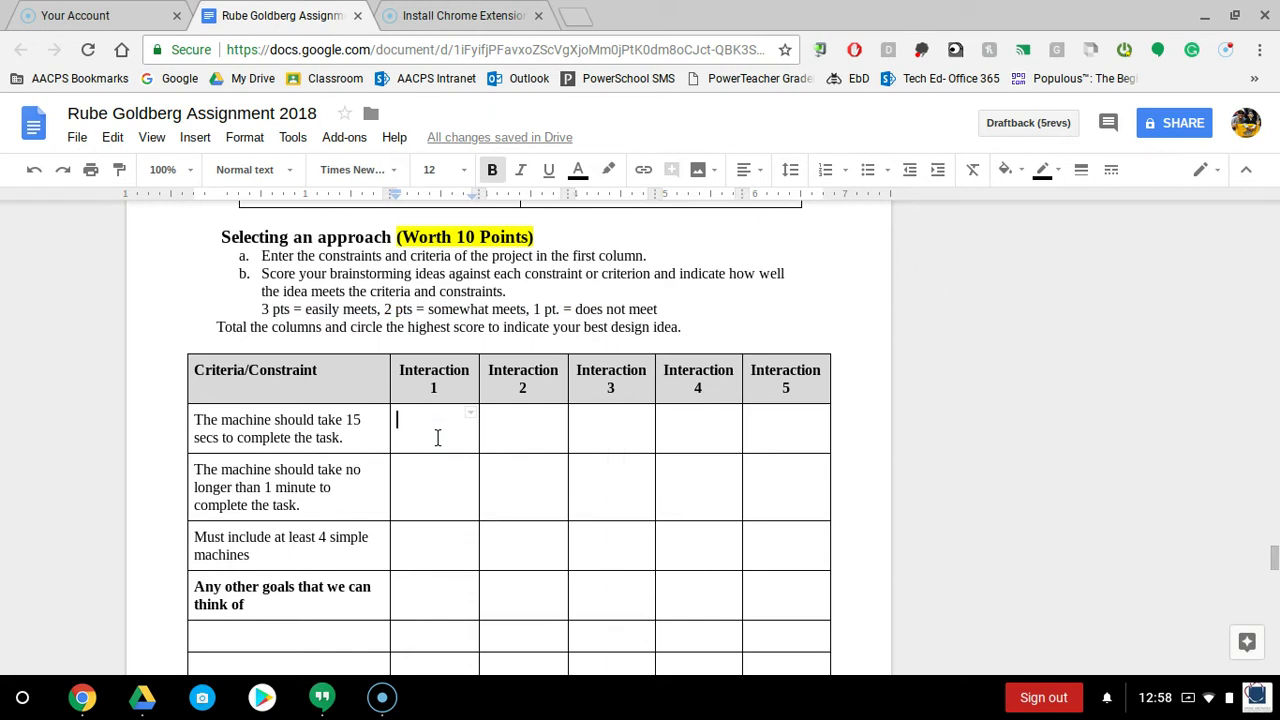
type("3")
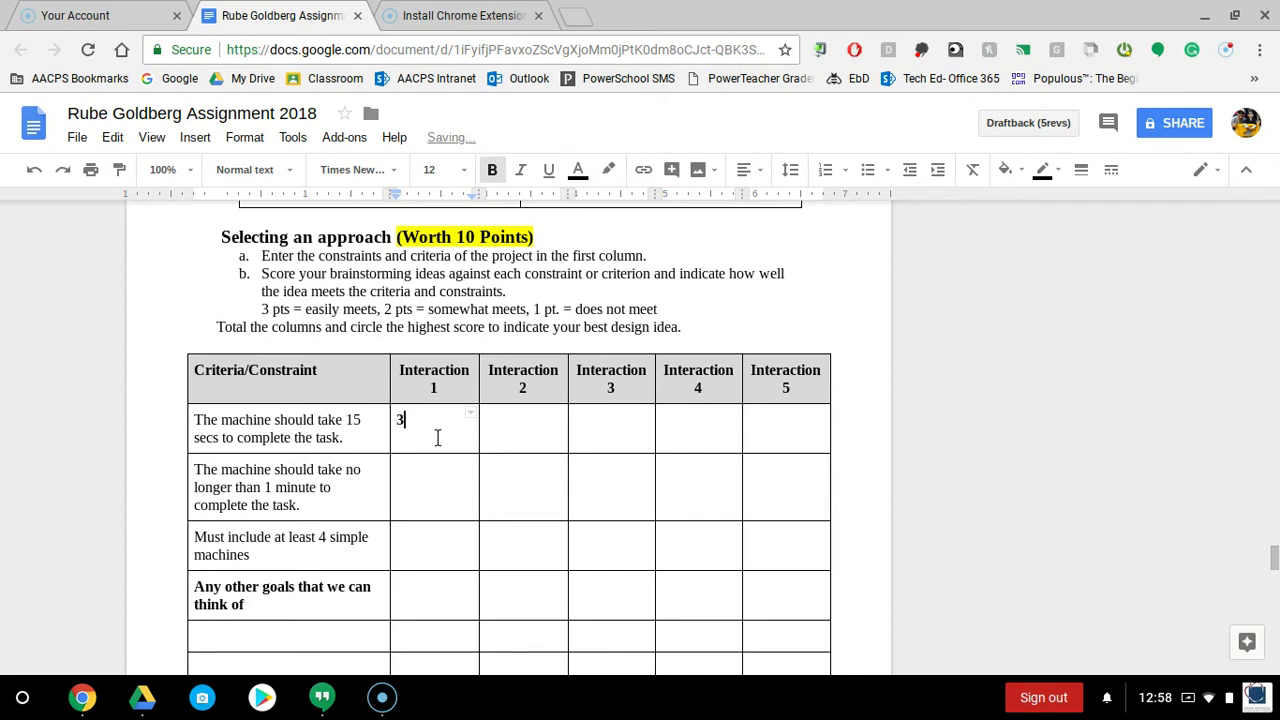
left_click(509, 425)
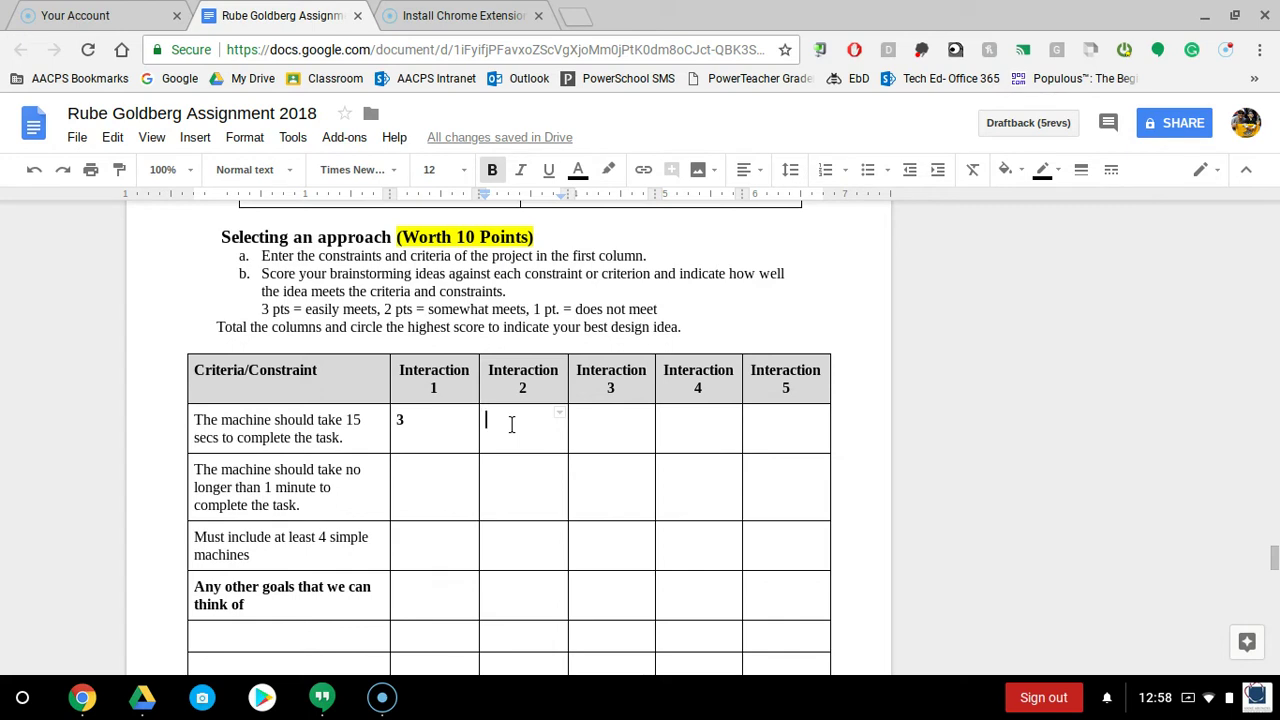
type("1")
left_click(595, 425)
type("3")
left_click(688, 423)
type("2")
left_click(760, 425)
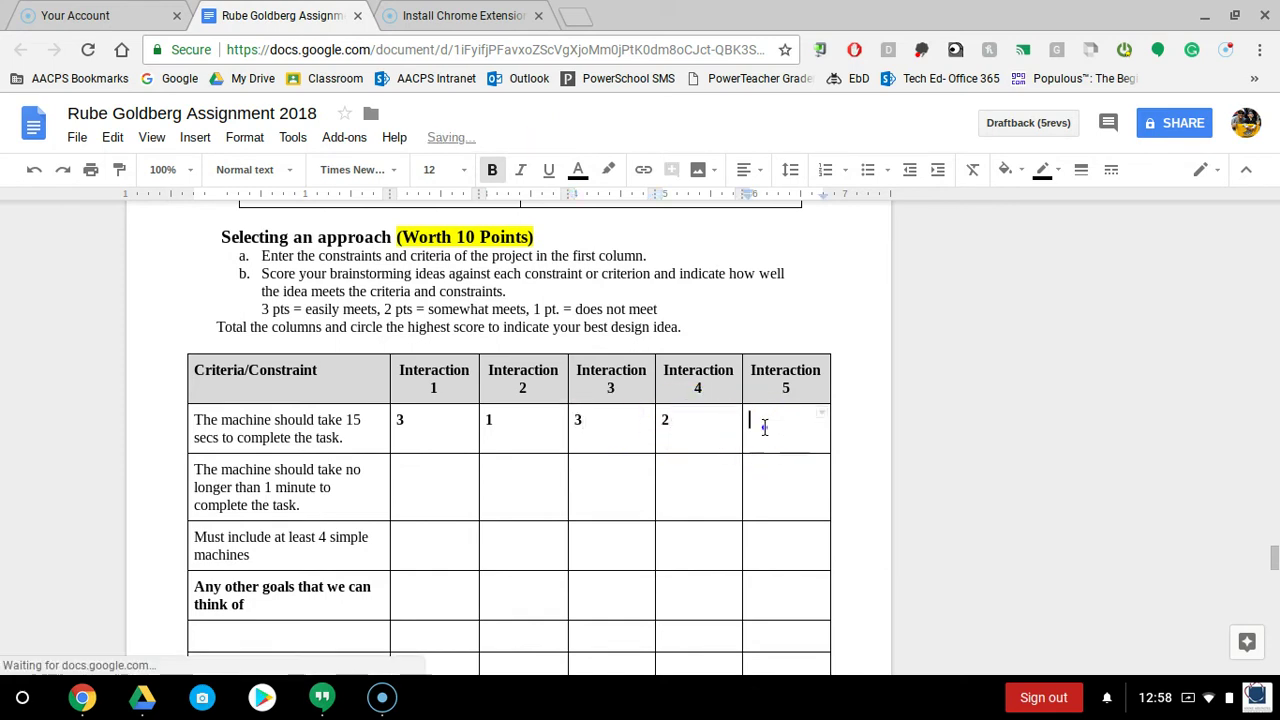
type("2")
- Score the second criterion row for Interactions 1–5 with 3, 1, 2, 3, 3
left_click(408, 500)
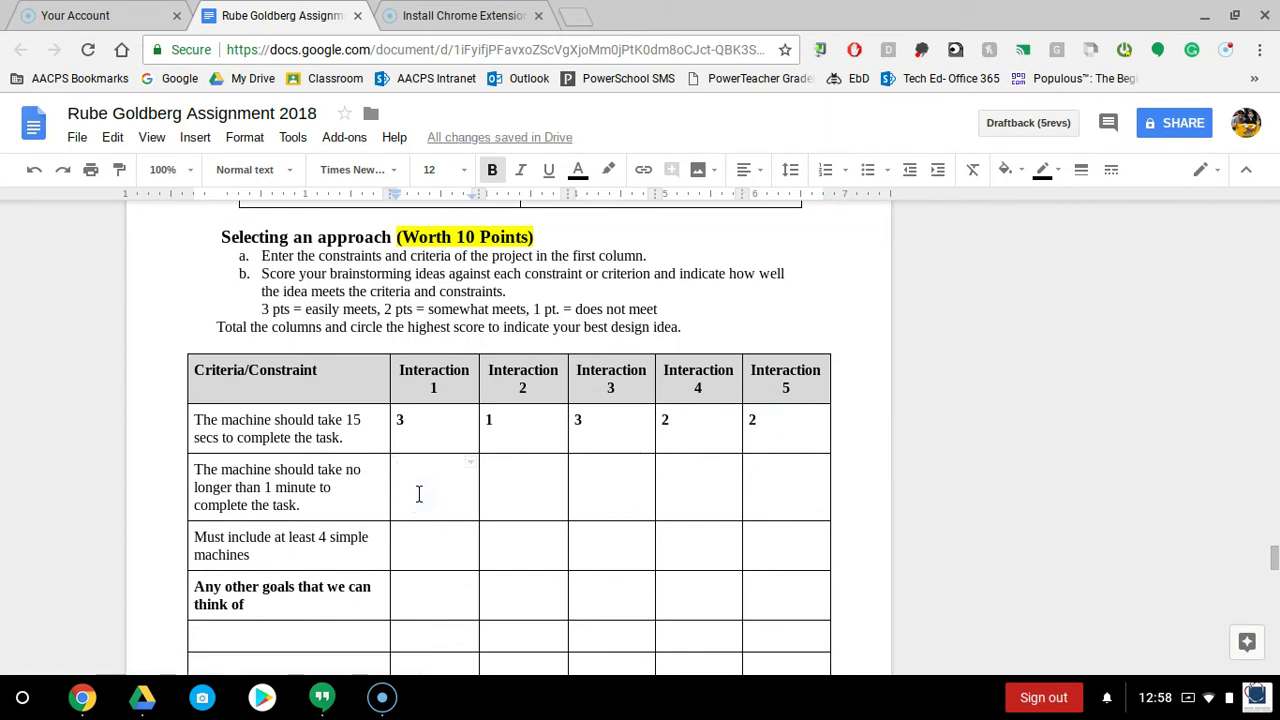
type("3")
key("Tab")
type("1")
key("Tab")
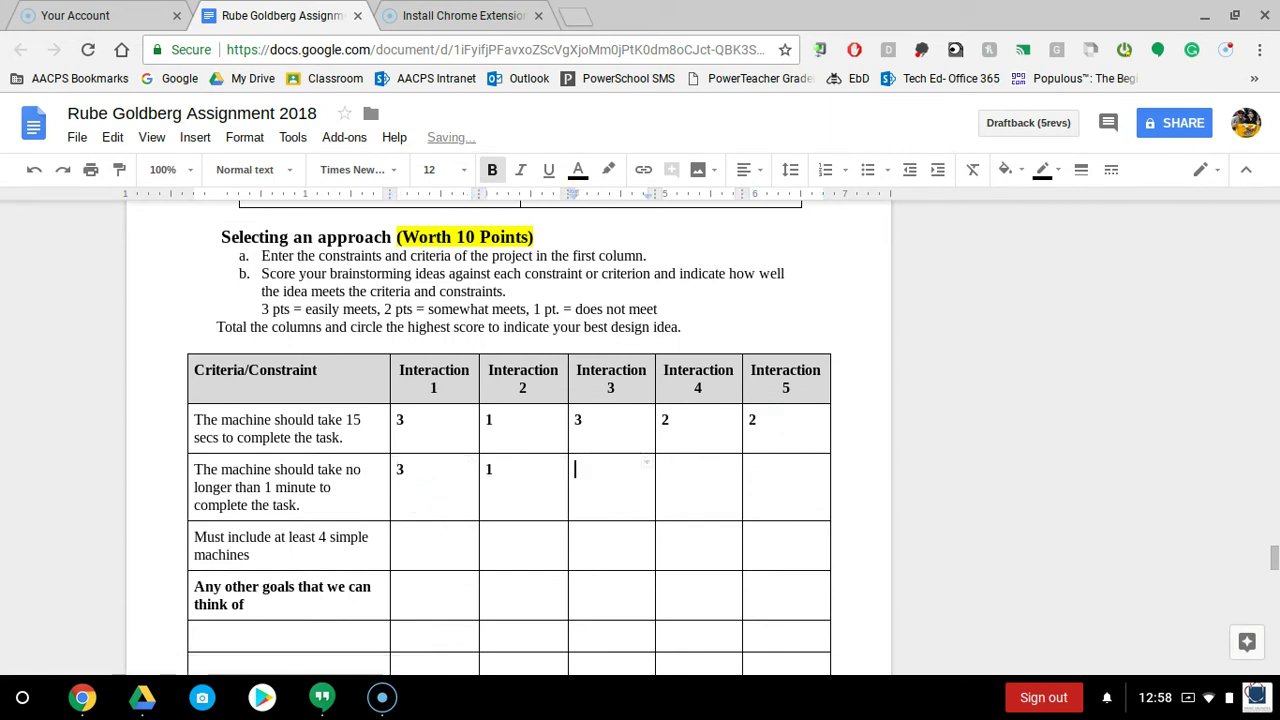
type("2")
key("Tab")
type("3")
key("Tab")
type("3")
- Fill the simple-machines criterion row with scores 3, 3, 3, 3 and 1
key("Down")
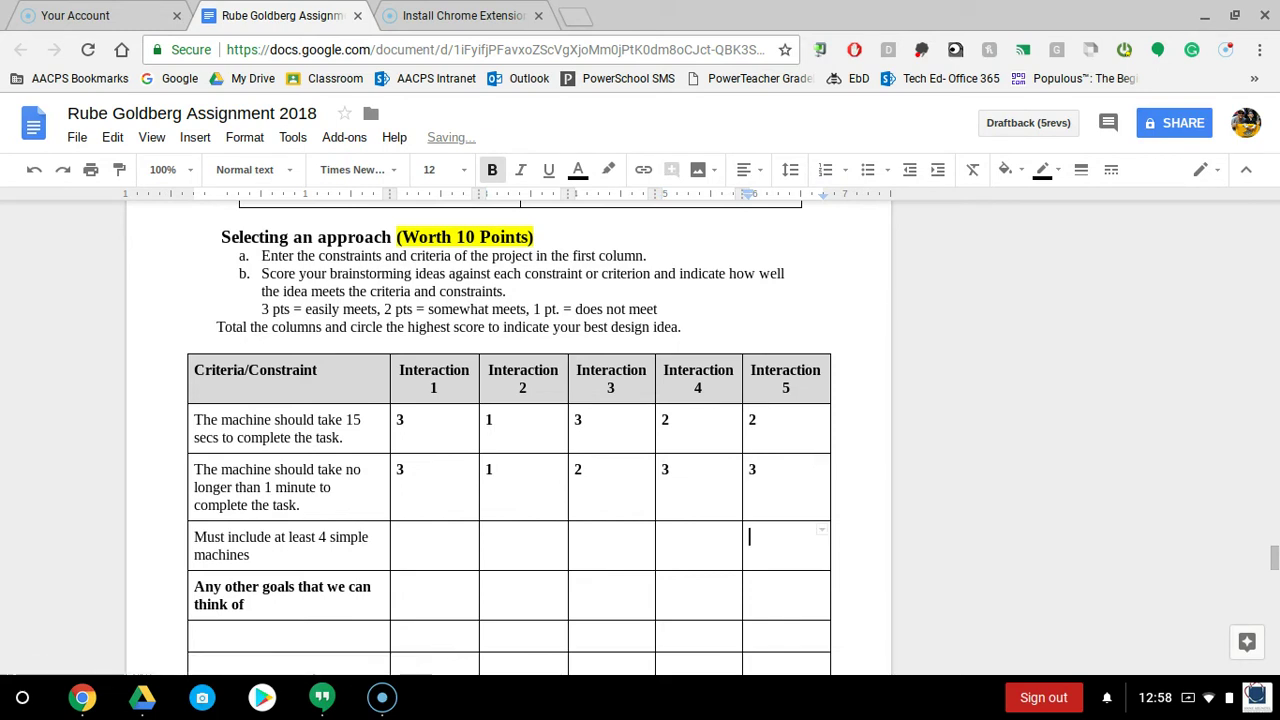
key("Left")
key("Left")
key("Left")
key("Left")
type("3")
key("Tab")
key("Tab")
type("3")
key("Left")
key("Left")
type("3")
key("Tab")
key("Tab")
type("3")
key("Tab")
type("1")
- Score the 'Any other goals' row for Interactions 1–5 with 3, 3, 2, 1, 1
key("Down")
key("Left")
key("Left")
key("Left")
key("Left")
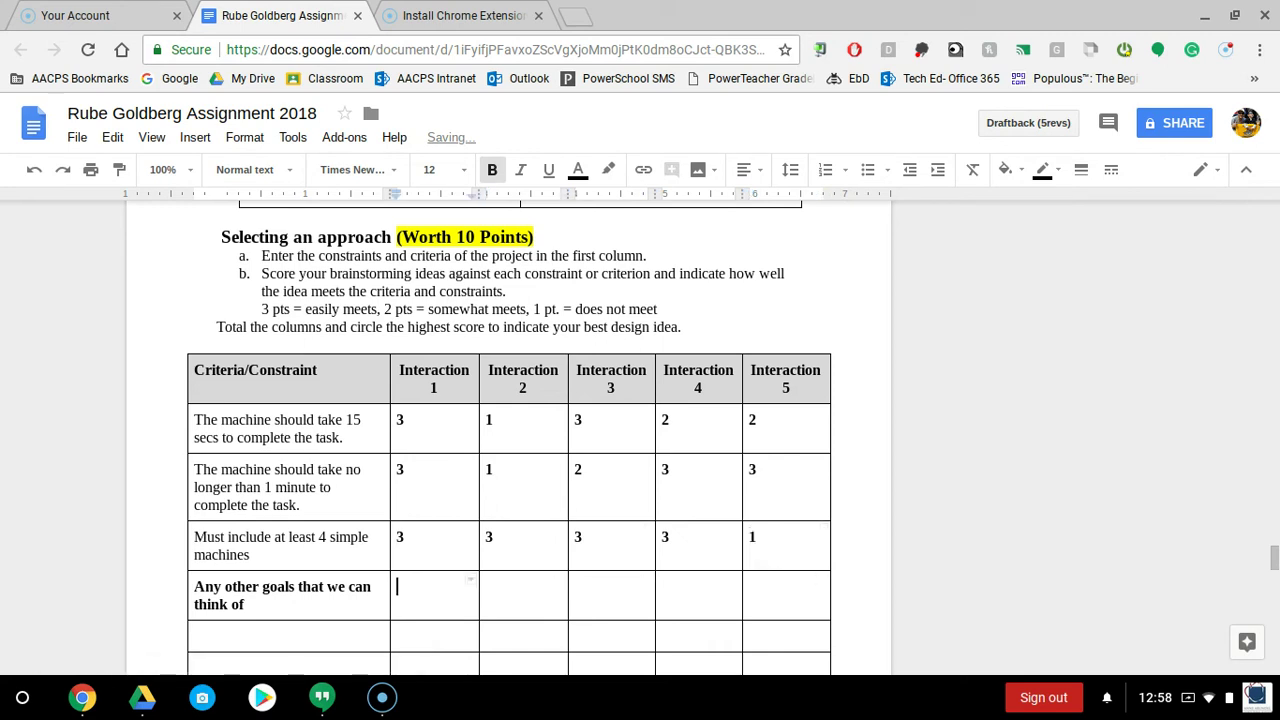
type("3")
key("Tab")
type("3")
key("Tab")
type("2")
key("Tab")
type("1")
key("Tab")
type("1")
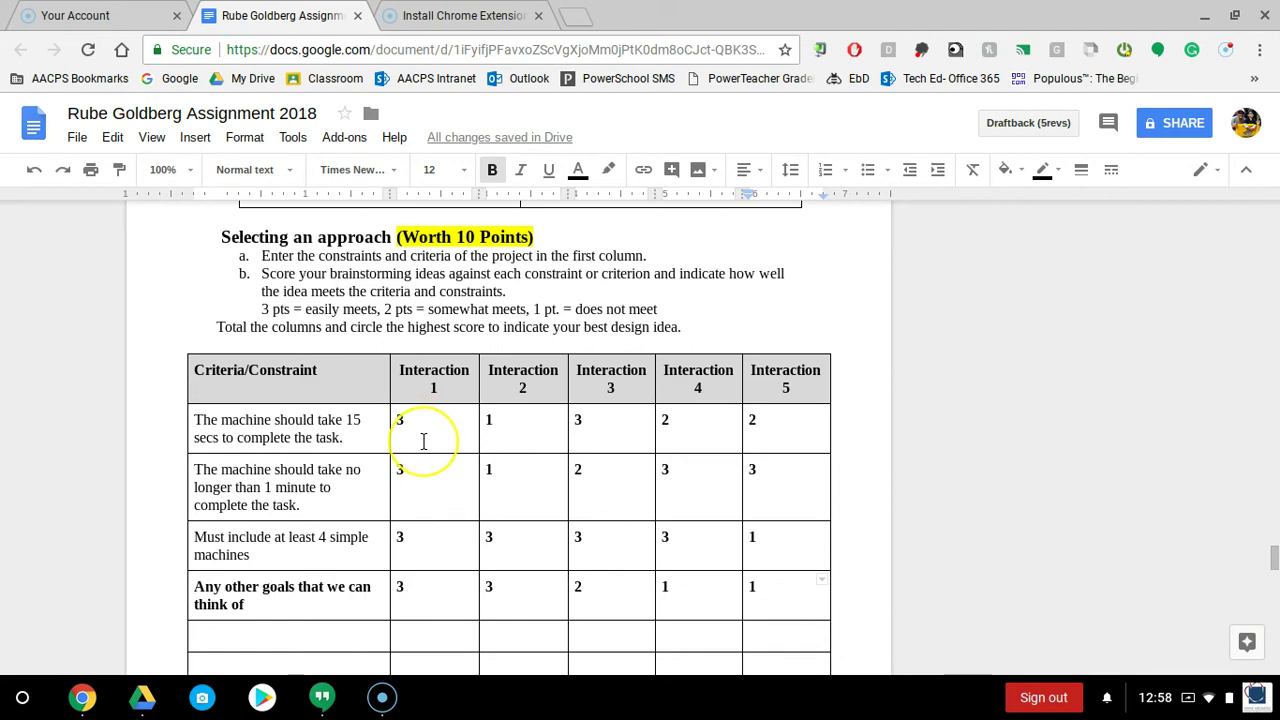
- Enter totals 12, 8, 5, 2 and 6 in the Total row under Interactions 1–5
scroll(421, 430, "down", 5)
scroll(423, 441, "down", 1)
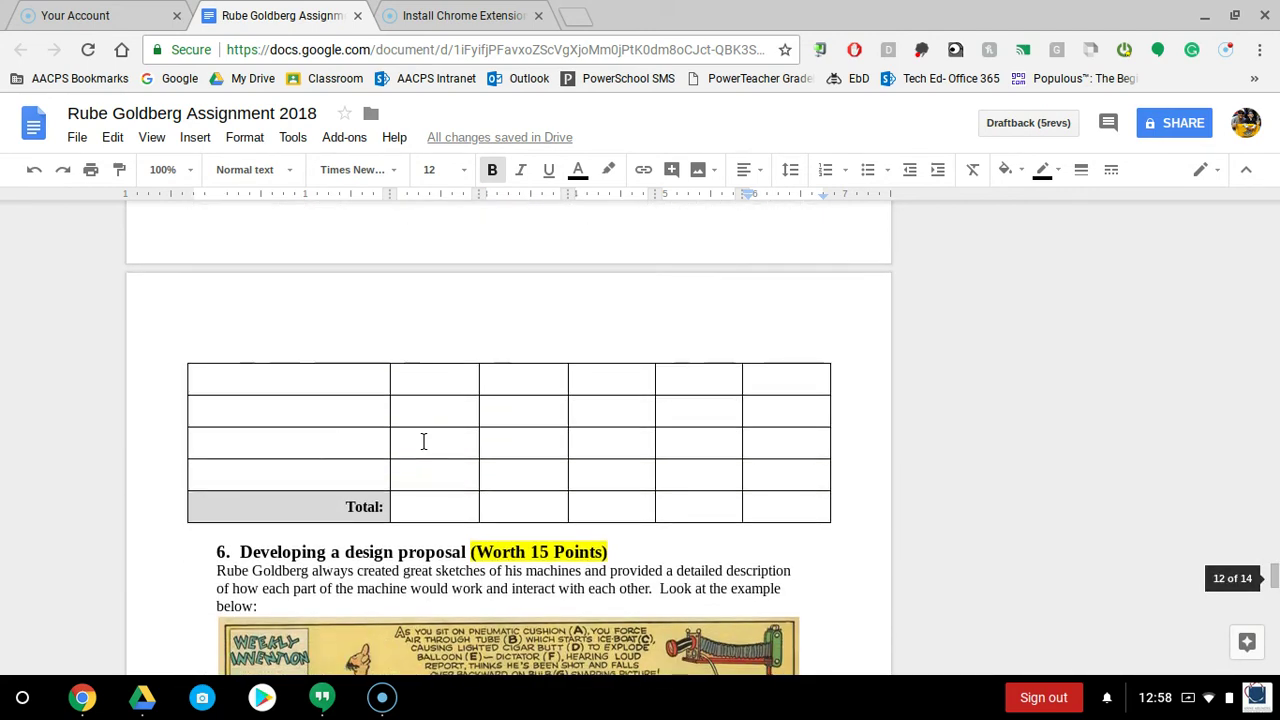
left_click(417, 508)
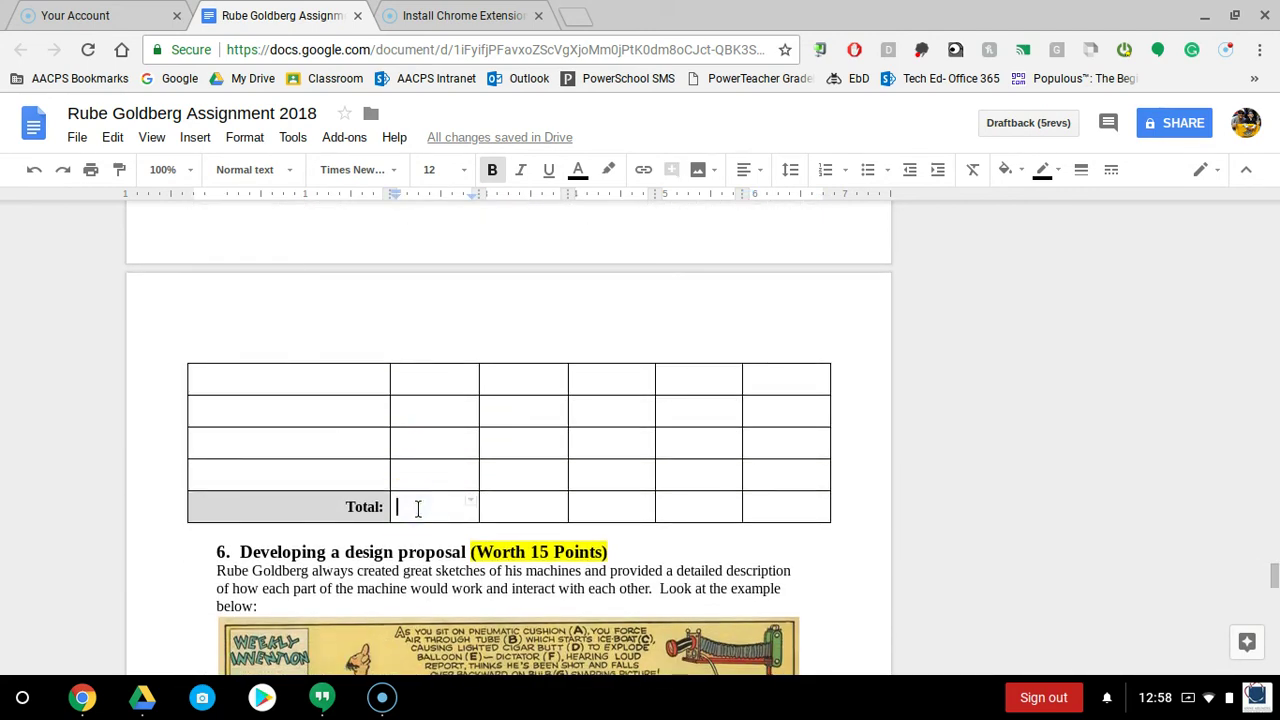
type("12")
key("Tab")
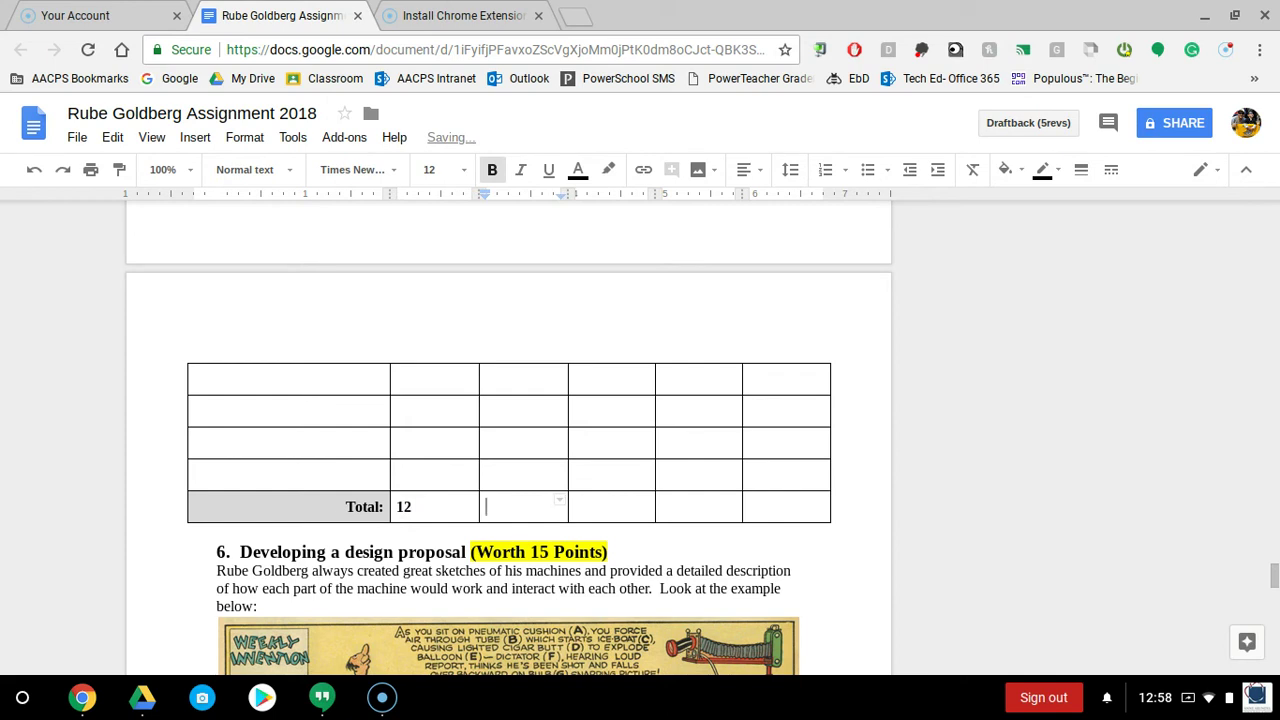
type("8")
key("Tab")
type("5")
key("Tab")
type("2")
key("Tab")
type("6")
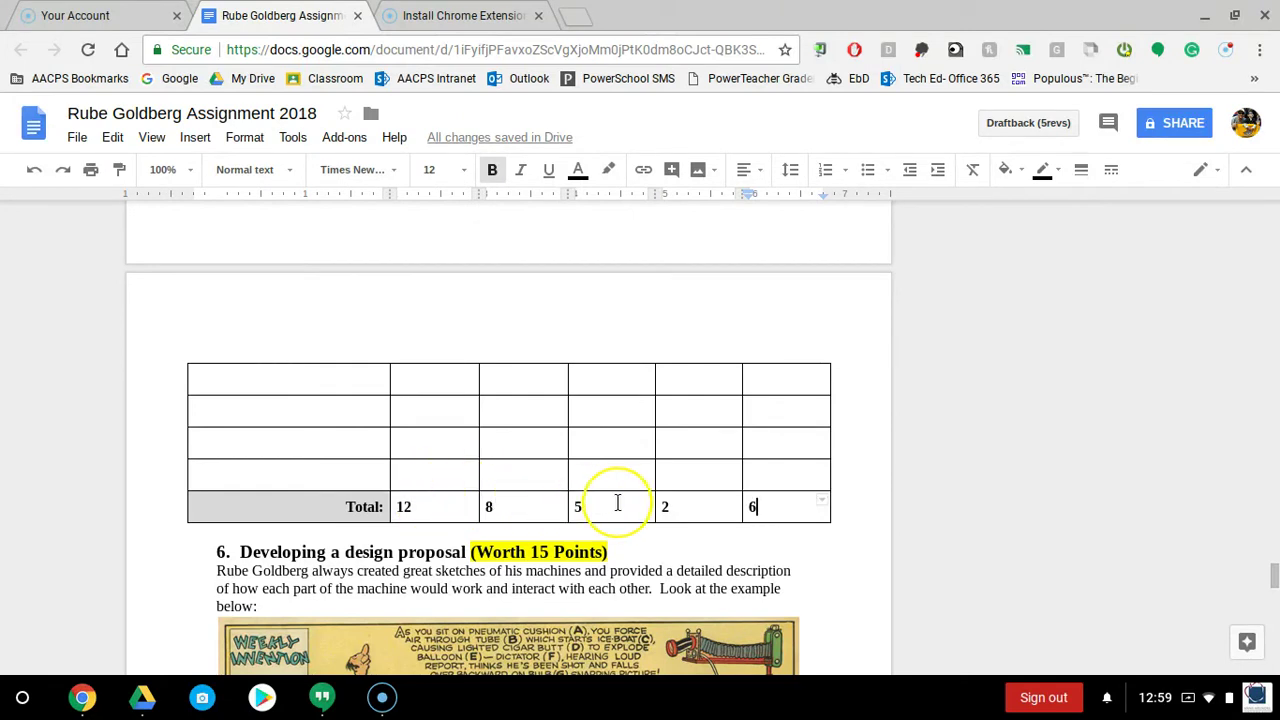
left_click(417, 503)
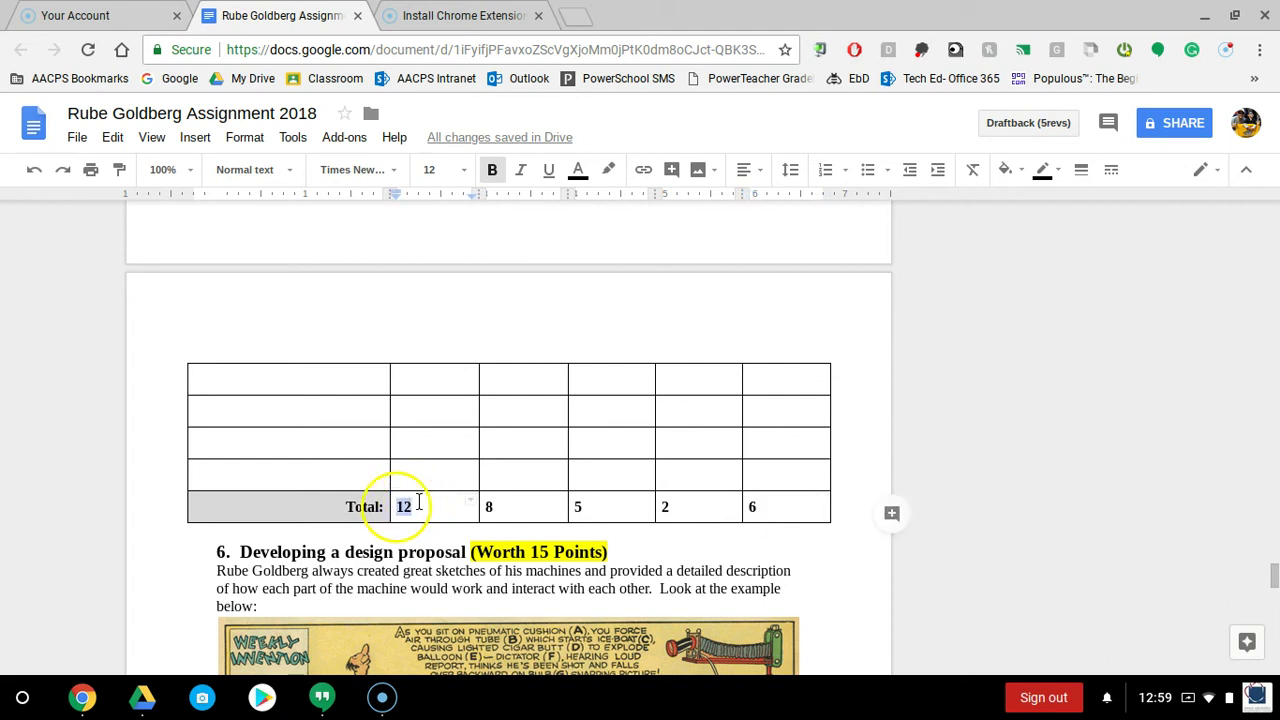
double_click(403, 505)
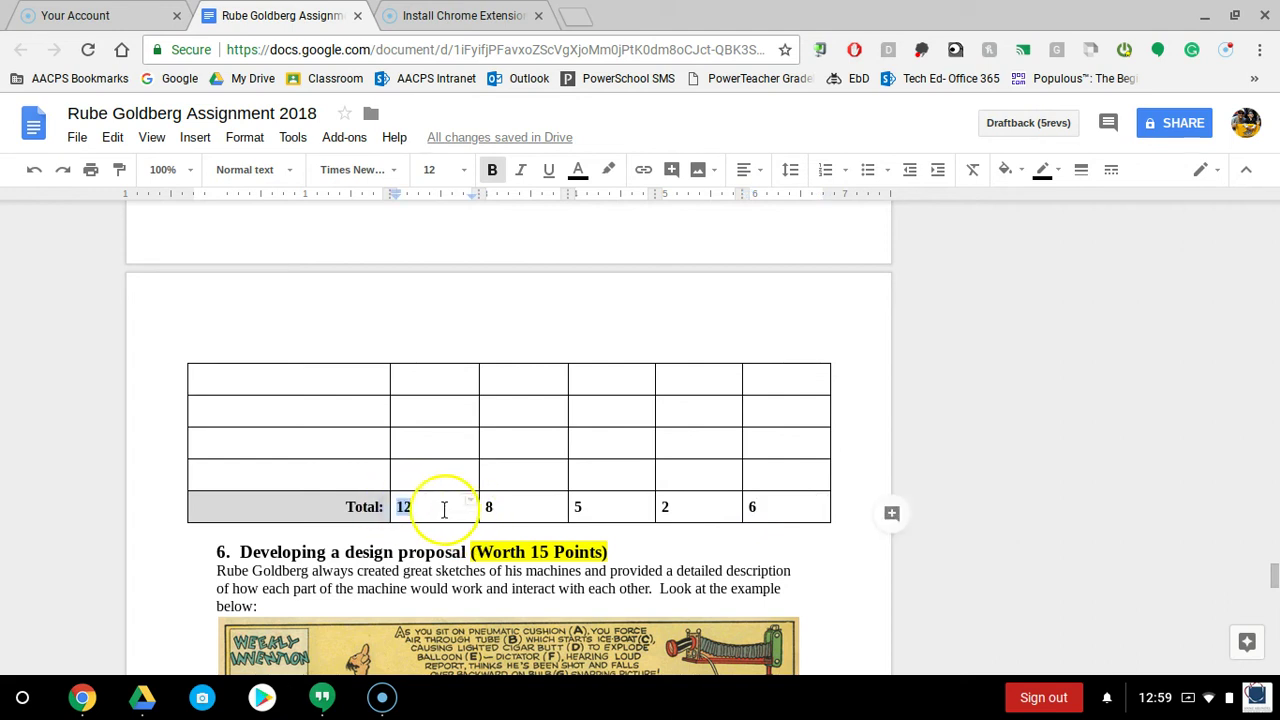
left_click(668, 508)
double_click(666, 509)
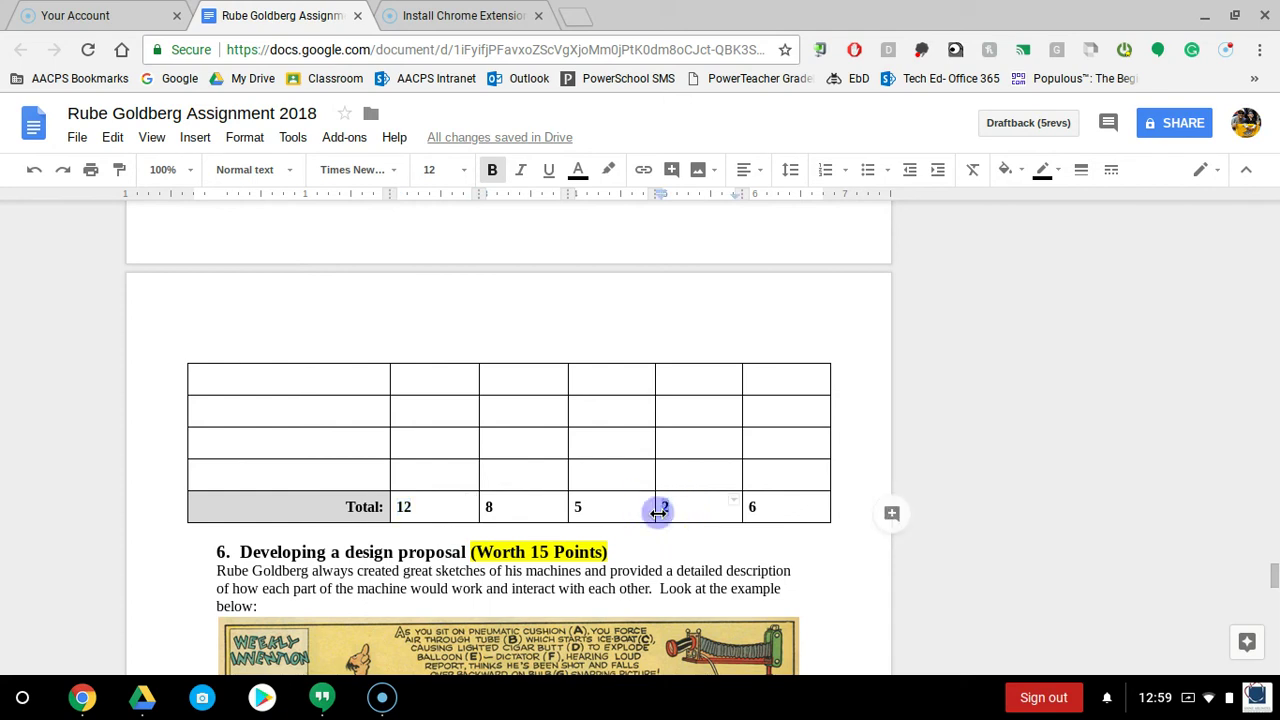
- Replace the simple-machines row's Interaction 1 score of 3 with 1, then review the matrix
left_click(430, 511)
scroll(430, 511, "up", 5)
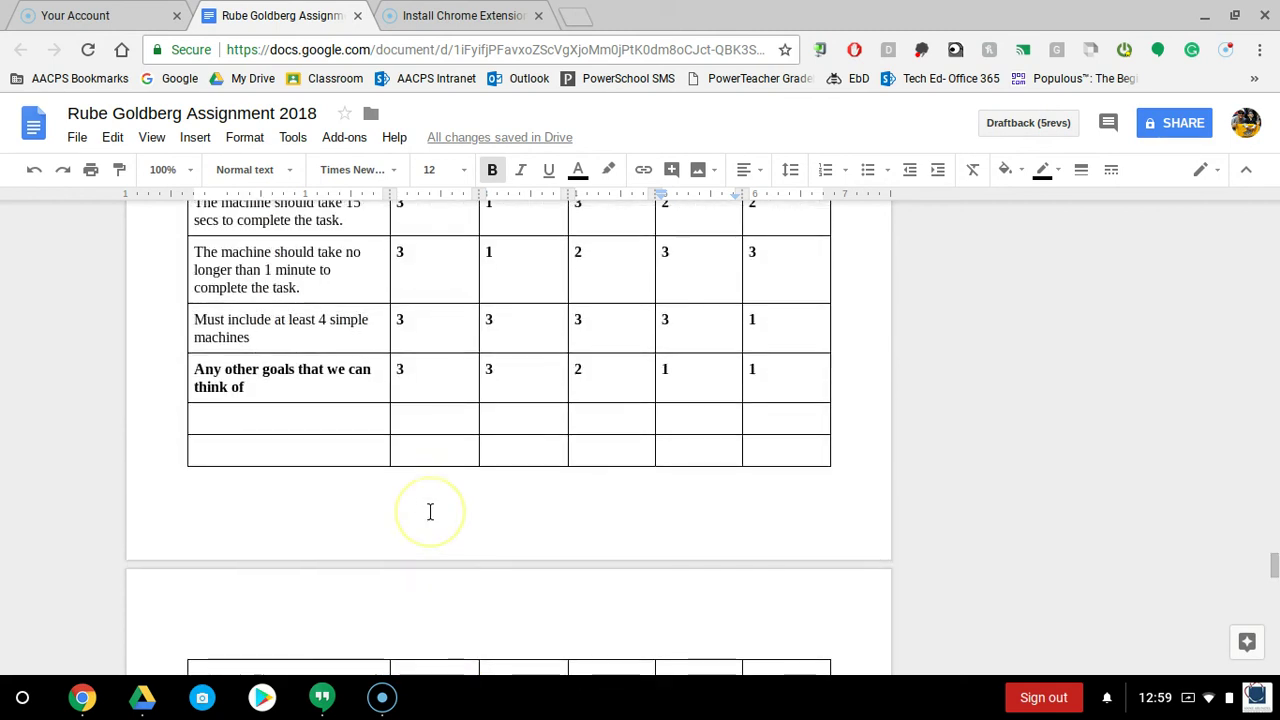
left_click_drag(414, 443, 397, 440)
type("1")
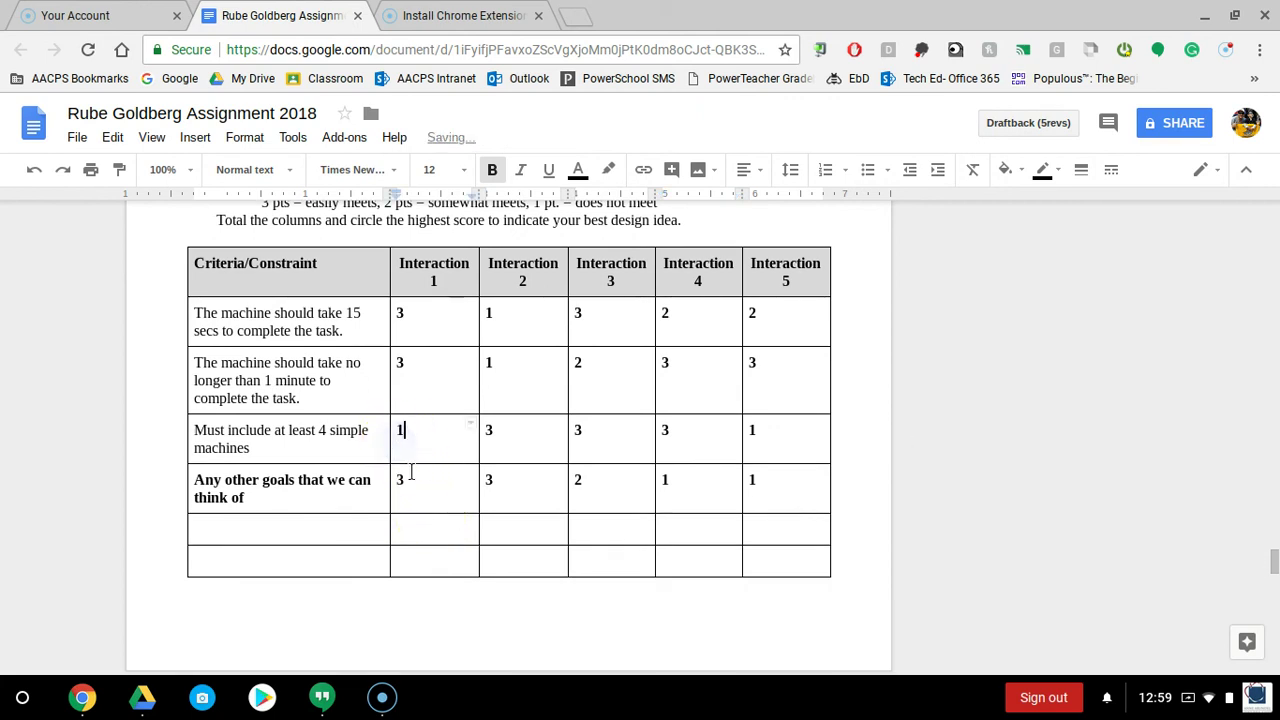
left_click(412, 481)
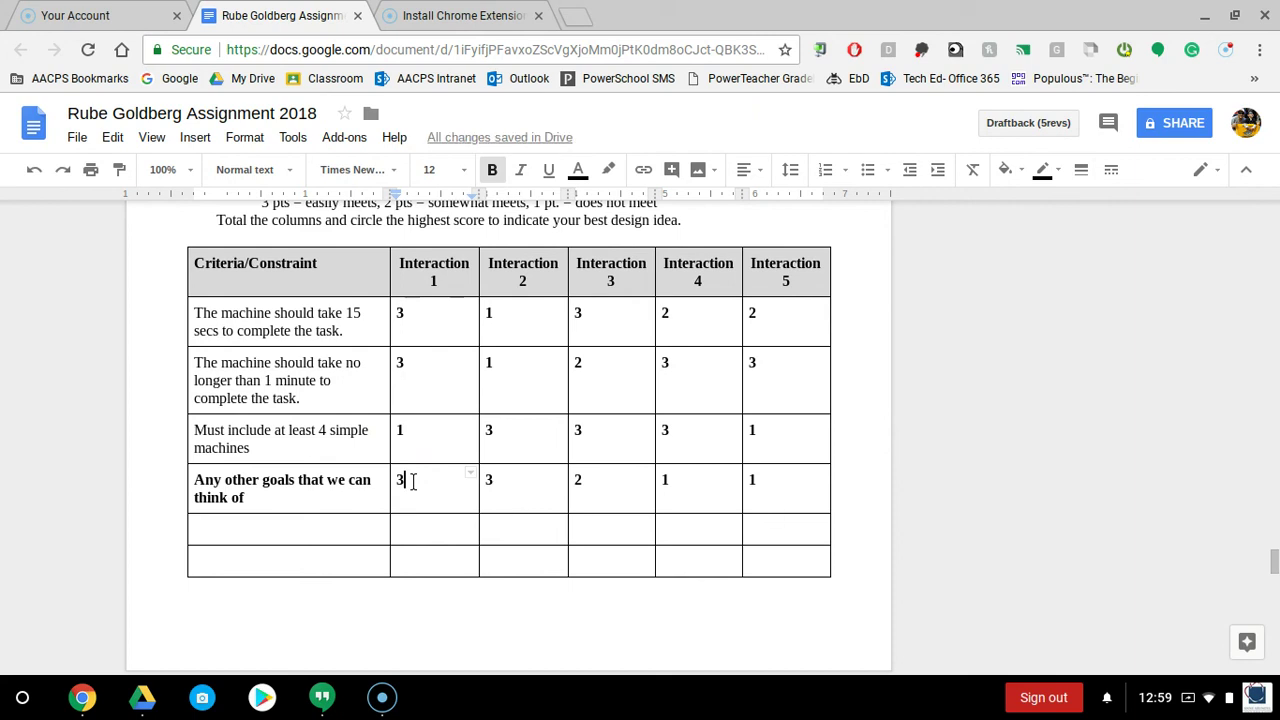
double_click(403, 432)
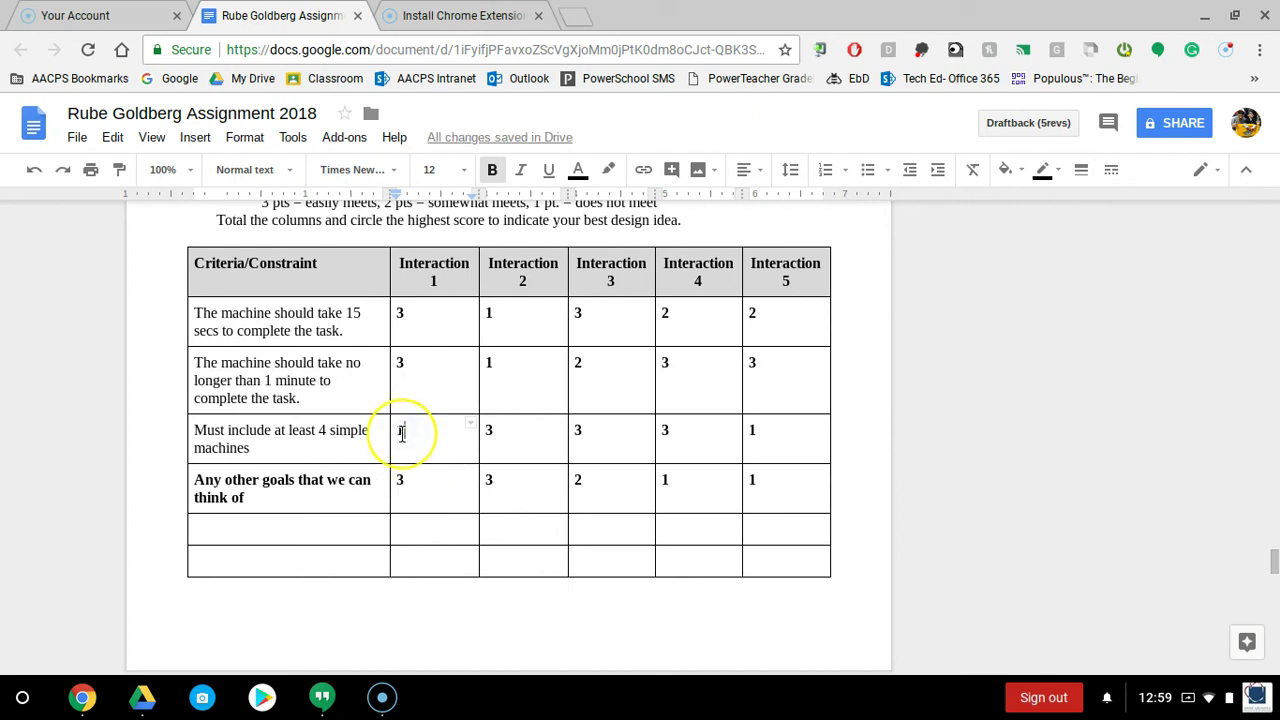
scroll(402, 433, "down", 15)
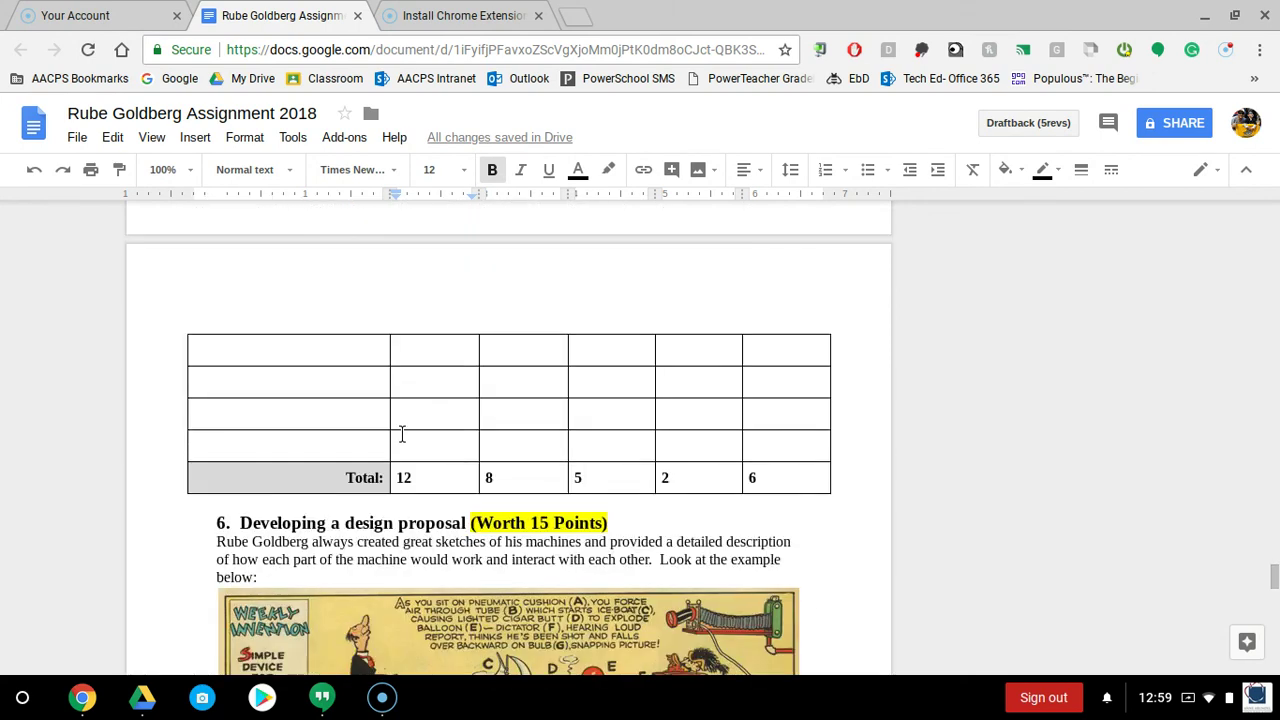
scroll(402, 433, "up", 1)
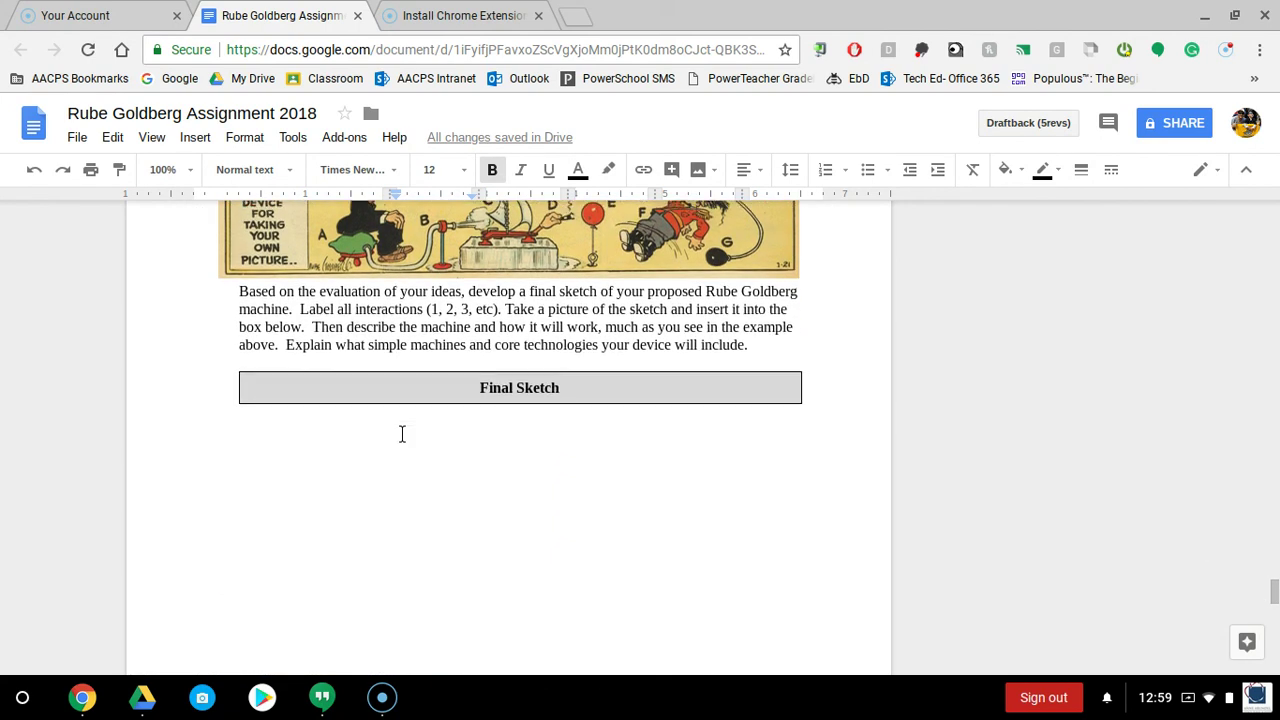
scroll(402, 433, "down", 5)
scroll(402, 433, "down", 2)
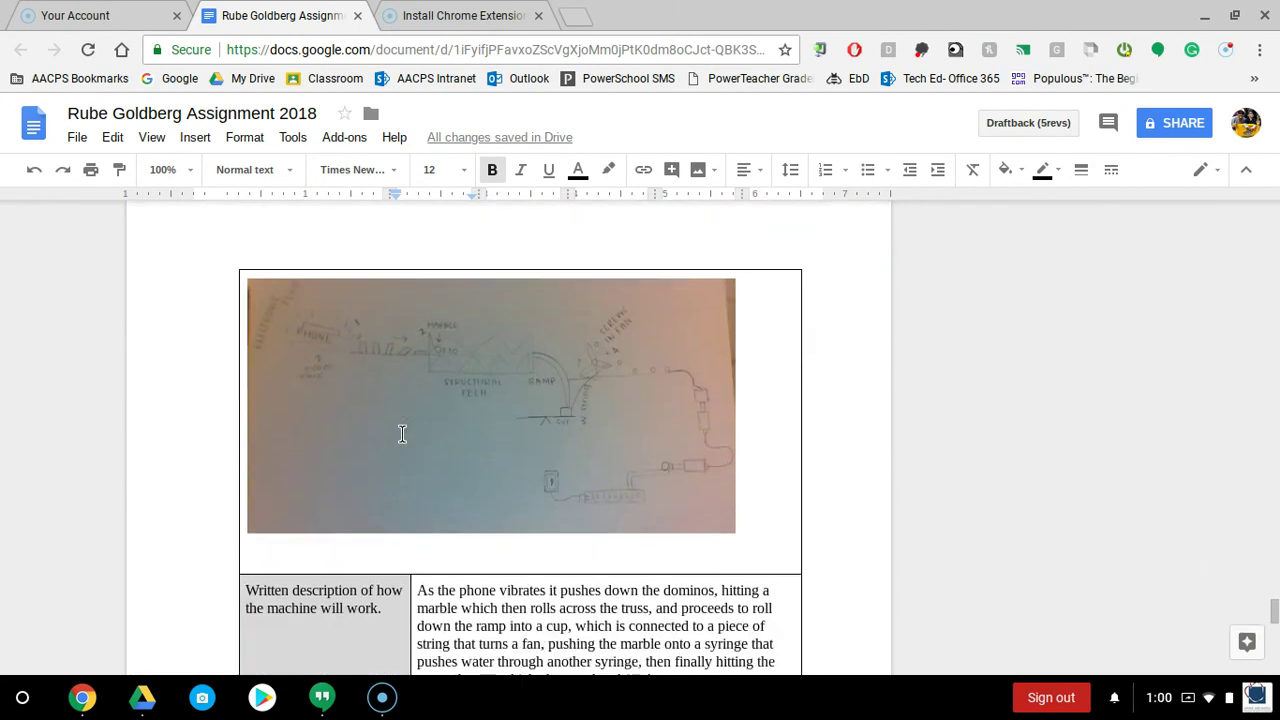
scroll(402, 433, "down", 5)
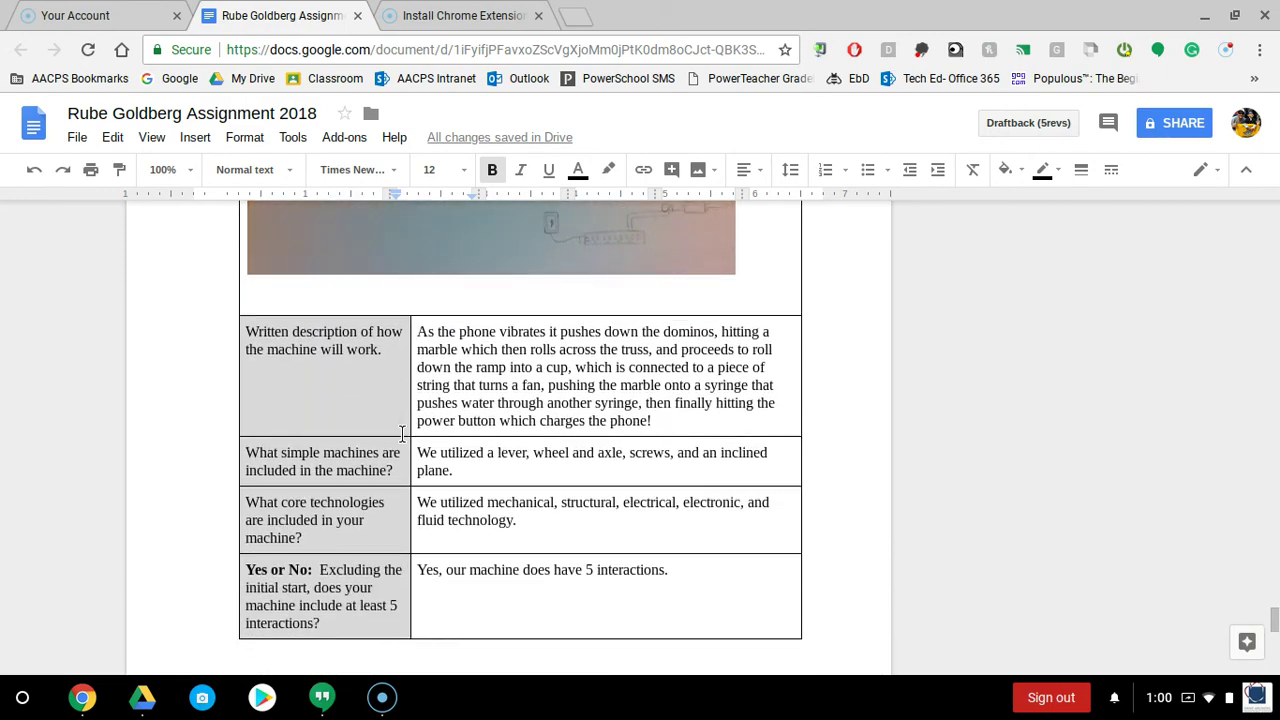
scroll(402, 433, "down", 2)
scroll(402, 433, "up", 8)
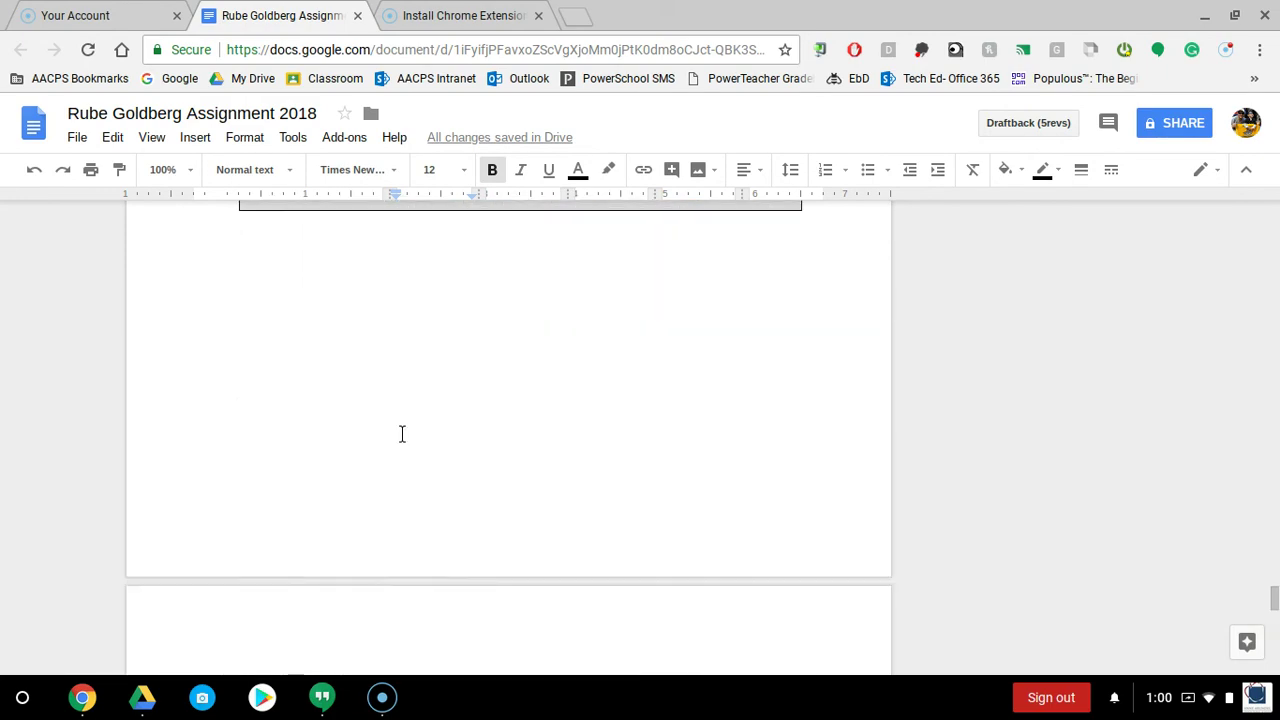
scroll(402, 433, "up", 10)
scroll(402, 433, "down", 1)
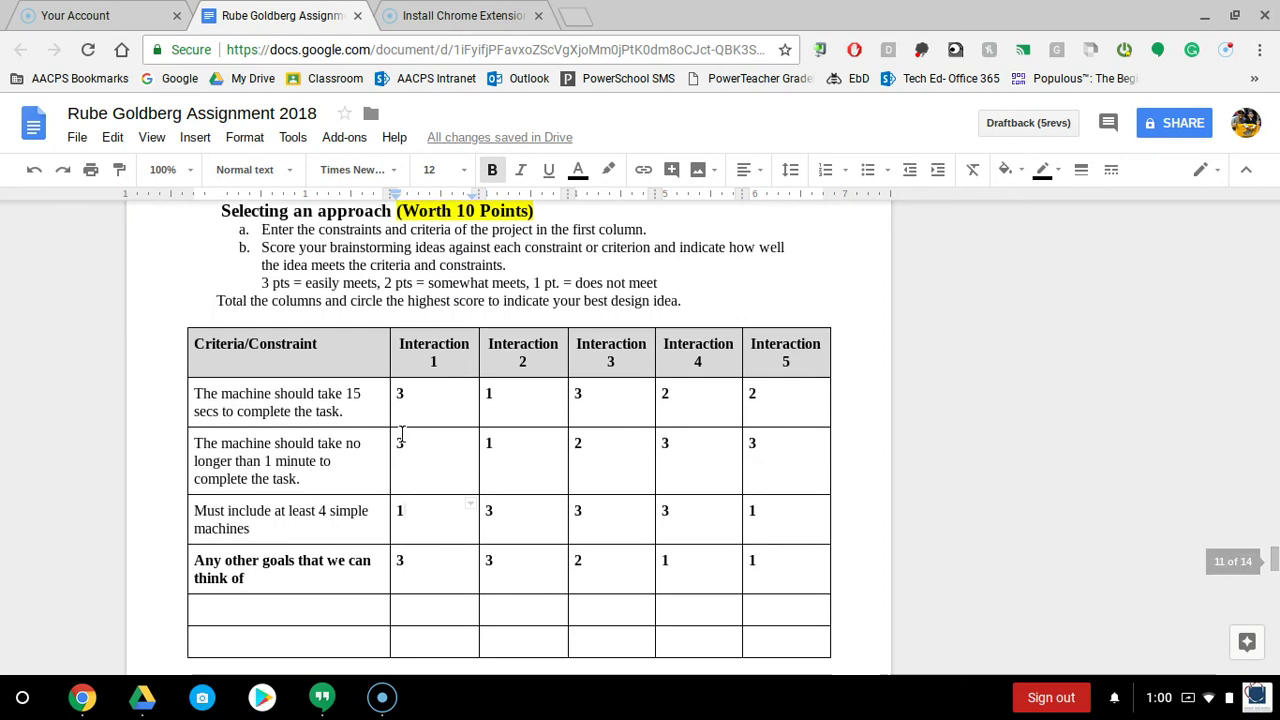